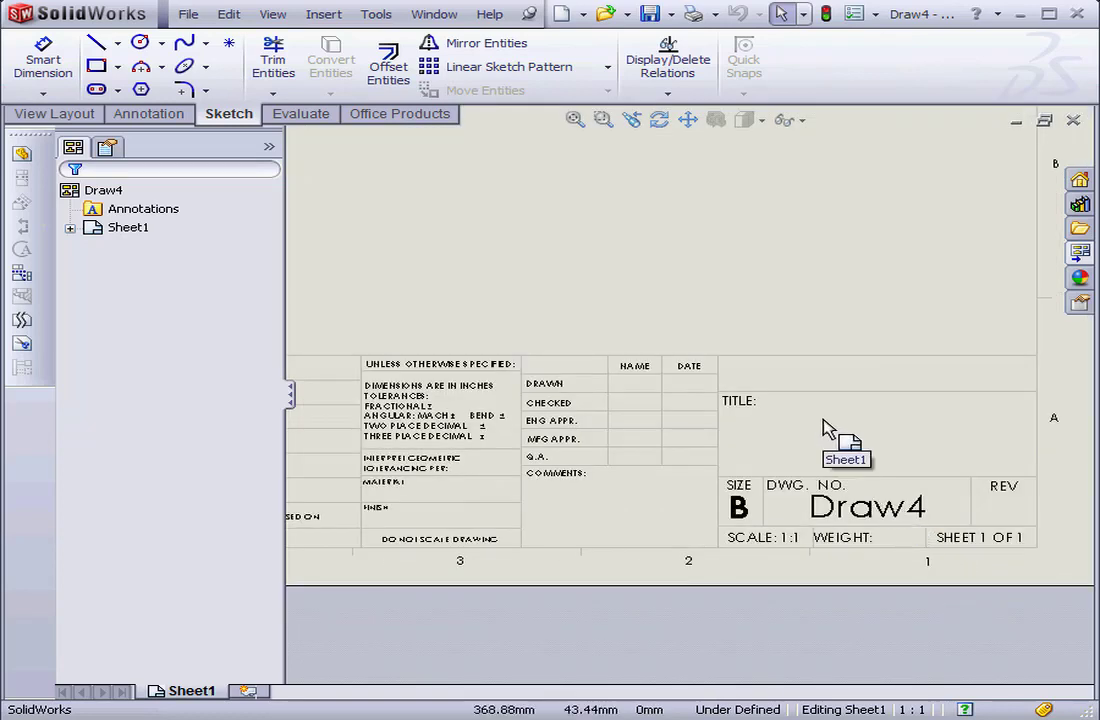
Enter sheet format editing on Sheet1 and examine the property link text of the empty company name note above the title.
right_click(766, 246)
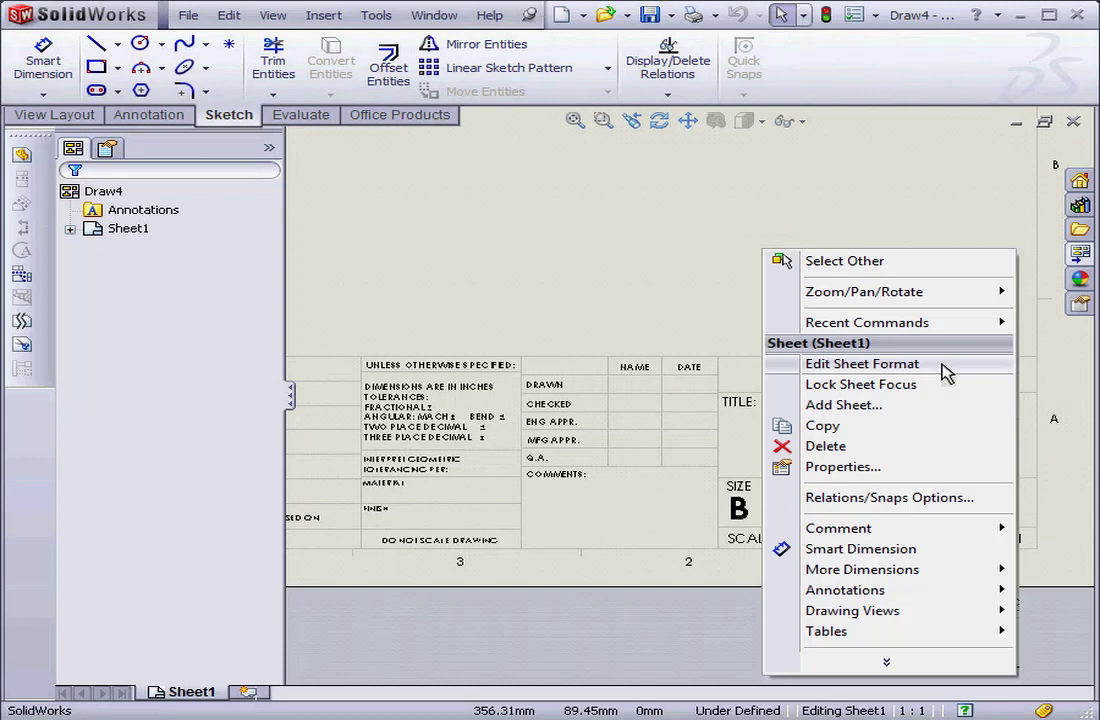
click(944, 369)
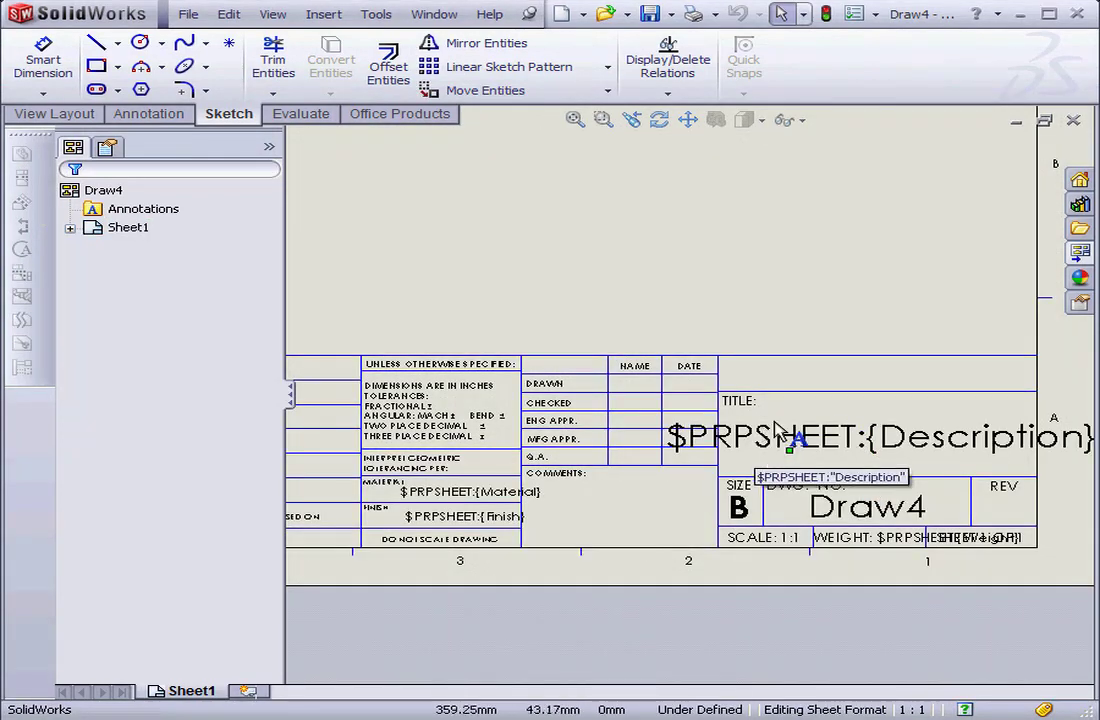
click(877, 377)
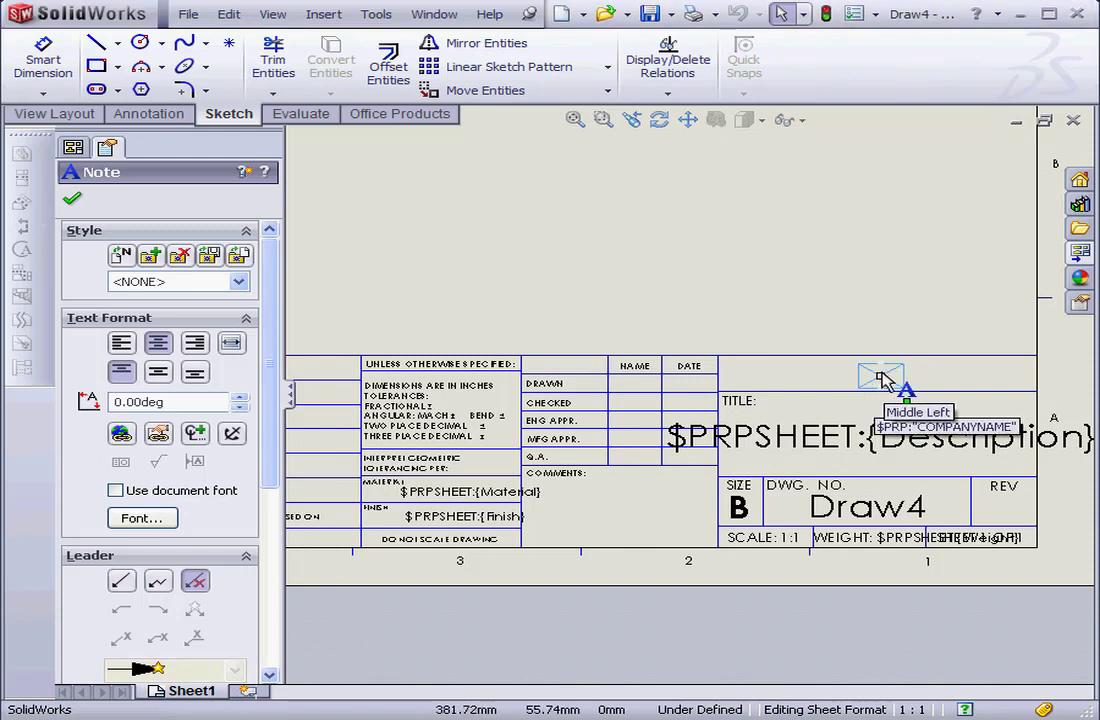
right_click(886, 377)
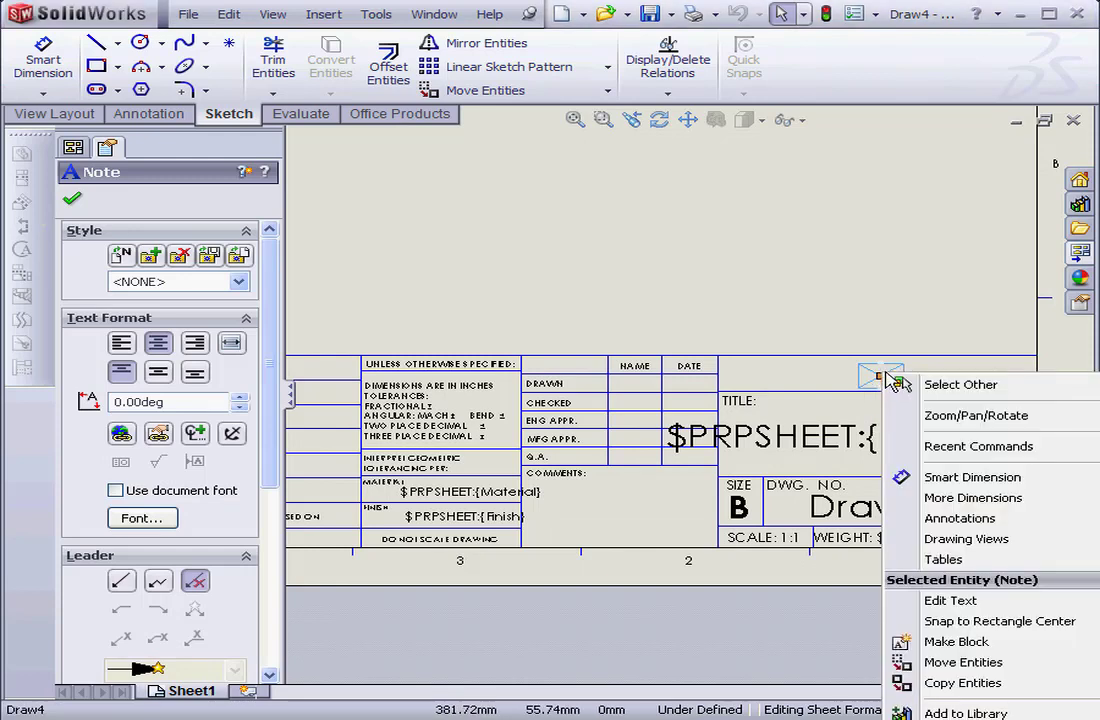
click(692, 119)
mouse_move(761, 226)
mouse_down()
mouse_move(778, 233)
mouse_move(729, 152)
mouse_move(693, 130)
mouse_up()
right_click(828, 259)
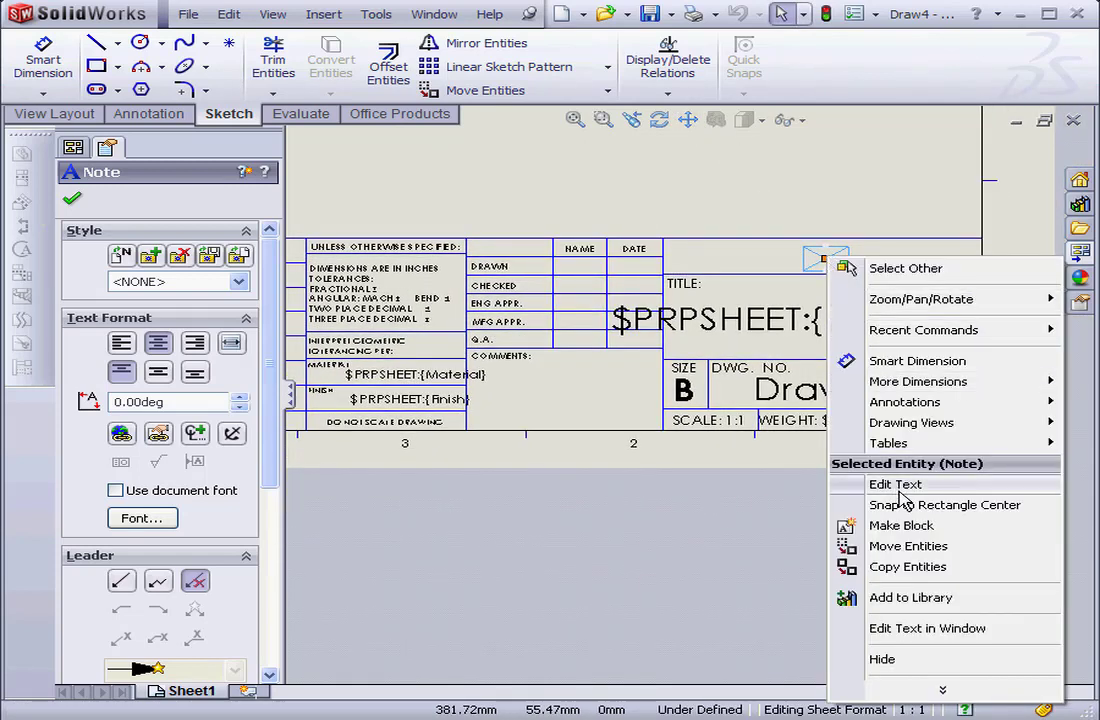
click(921, 628)
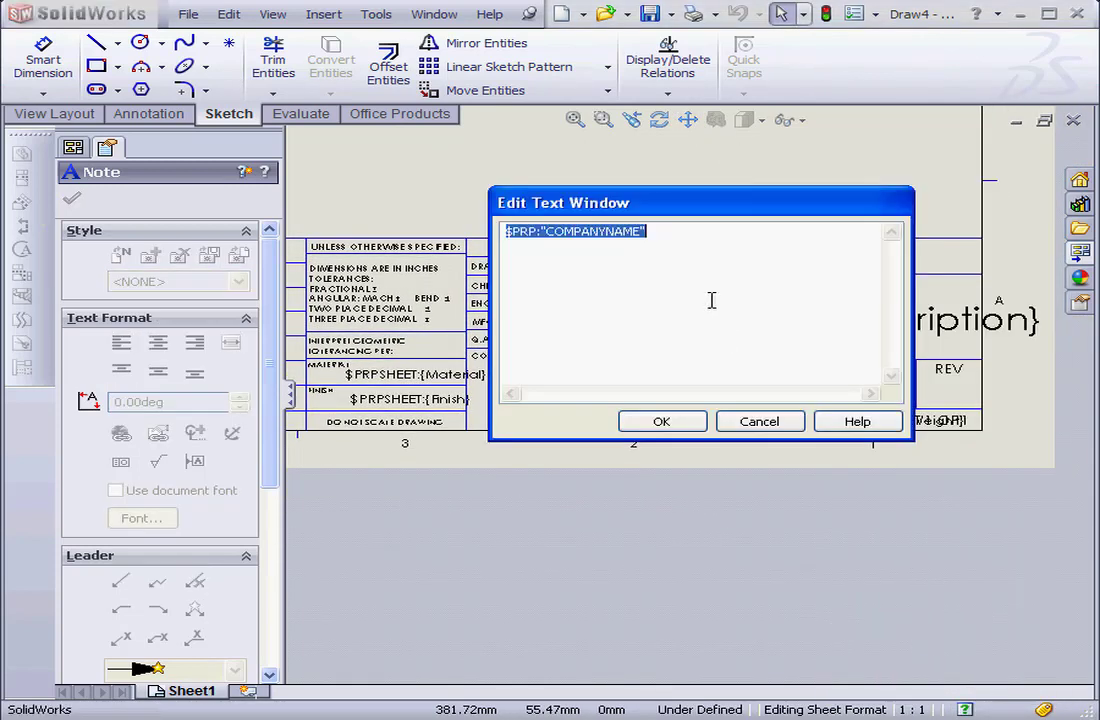
click(636, 235)
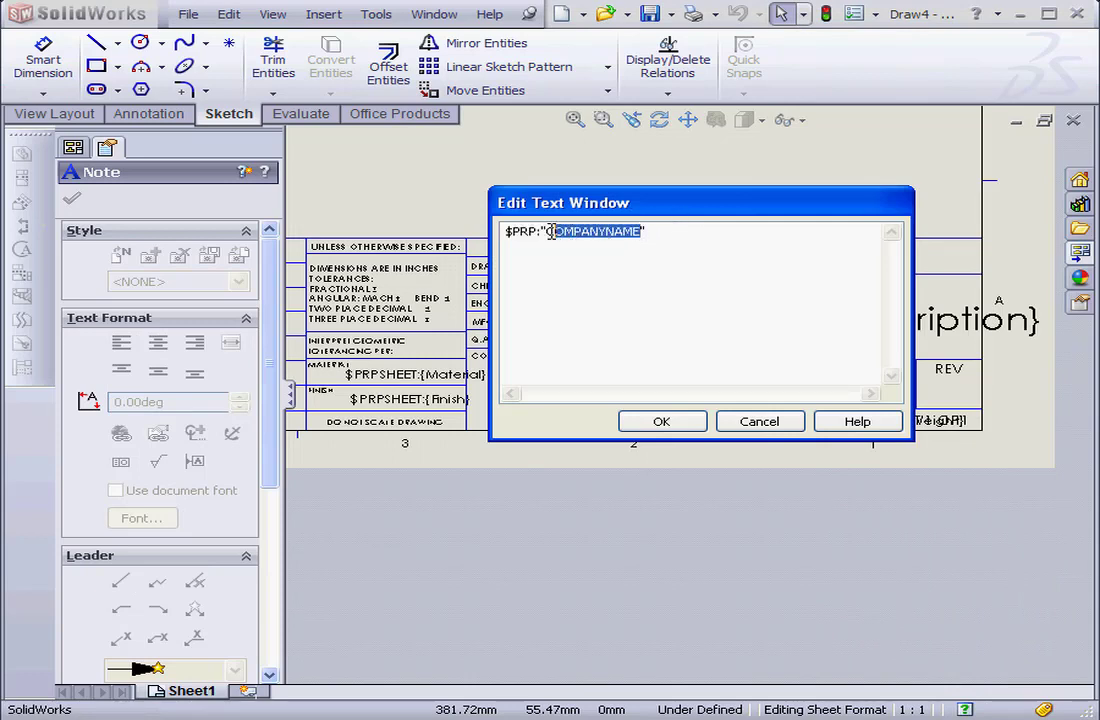
click(745, 424)
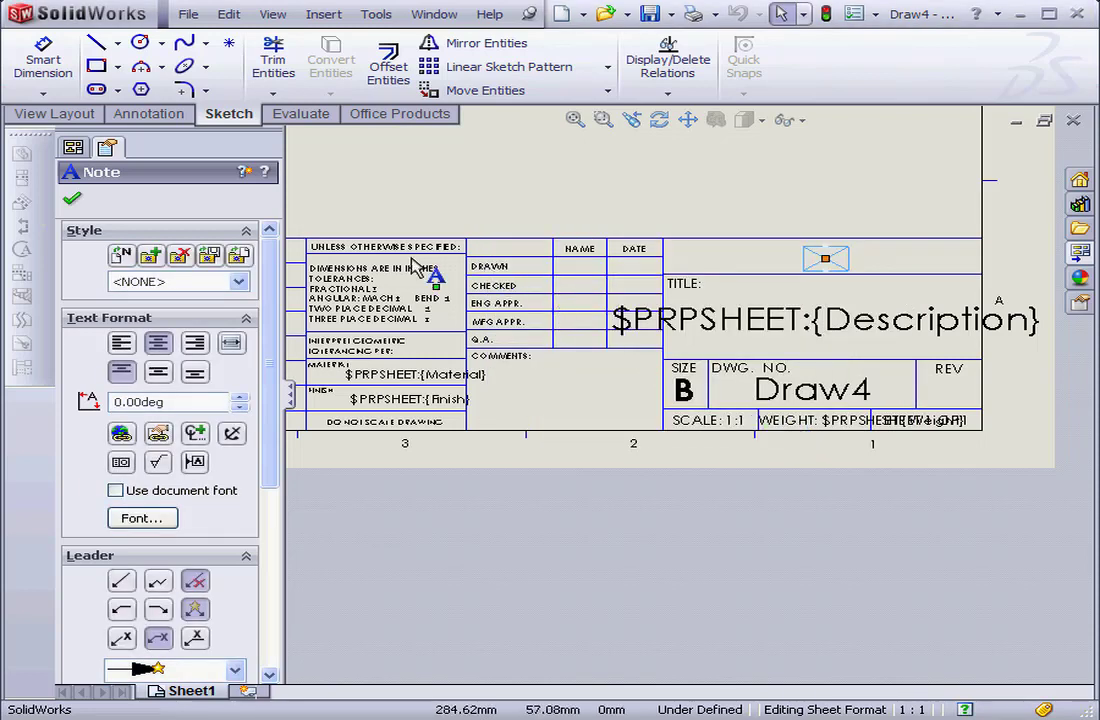
click(72, 199)
Add a CompanyName custom property of type Text with the value VTN to the drawing's file properties.
click(190, 16)
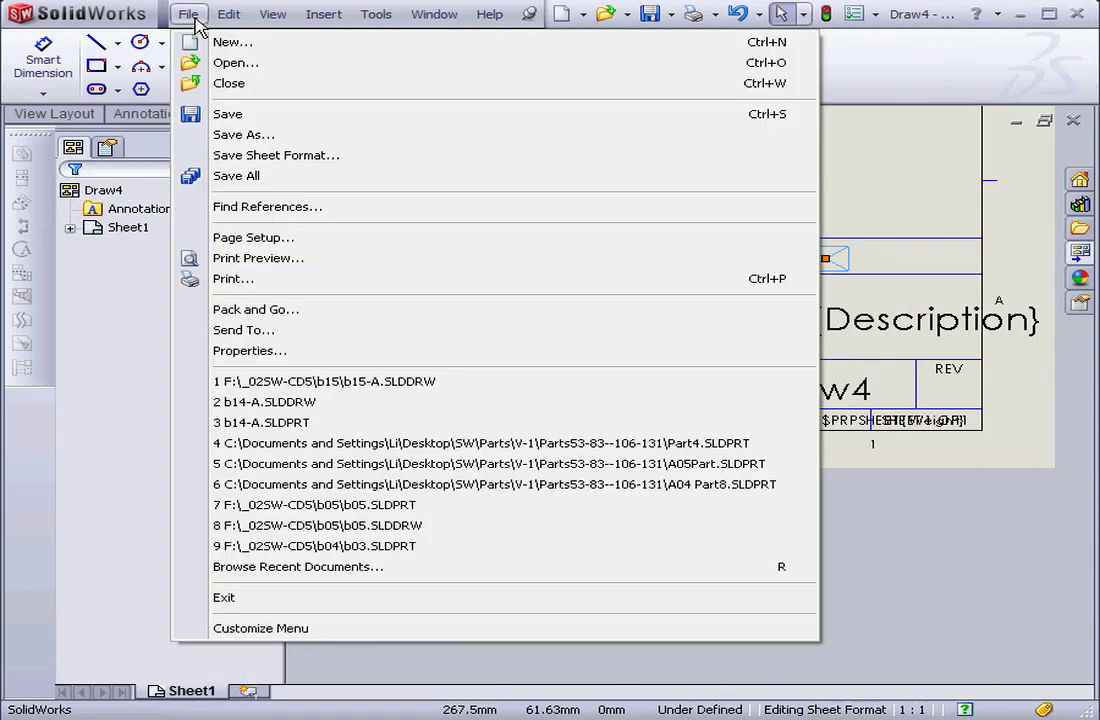
click(272, 350)
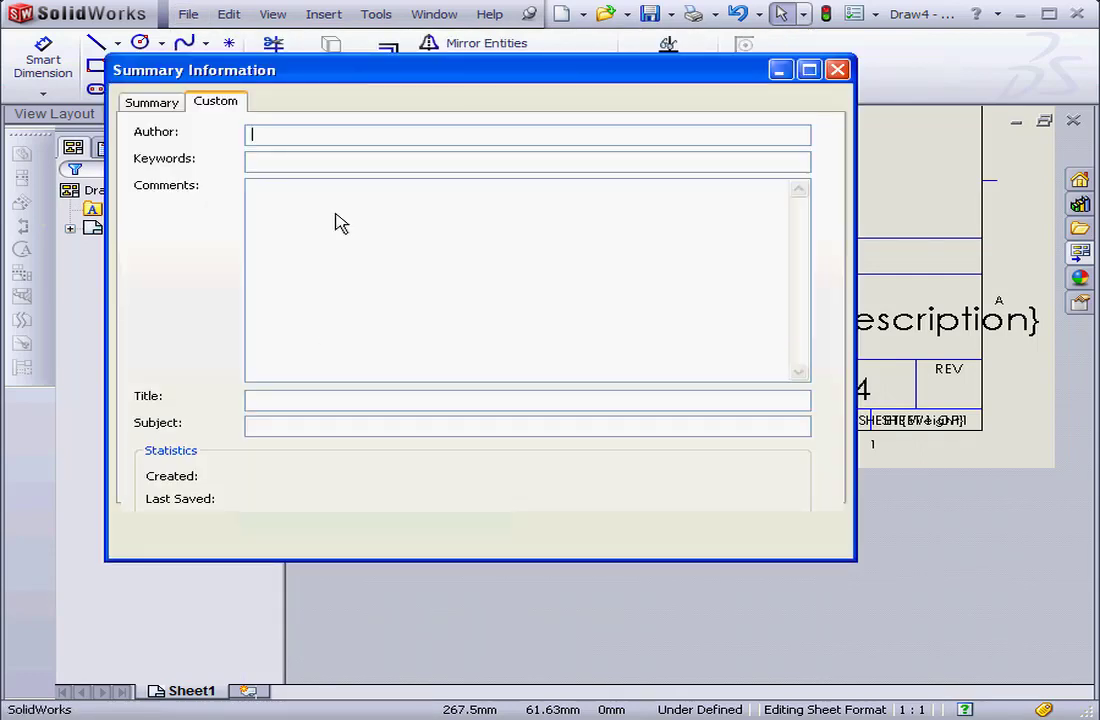
click(216, 102)
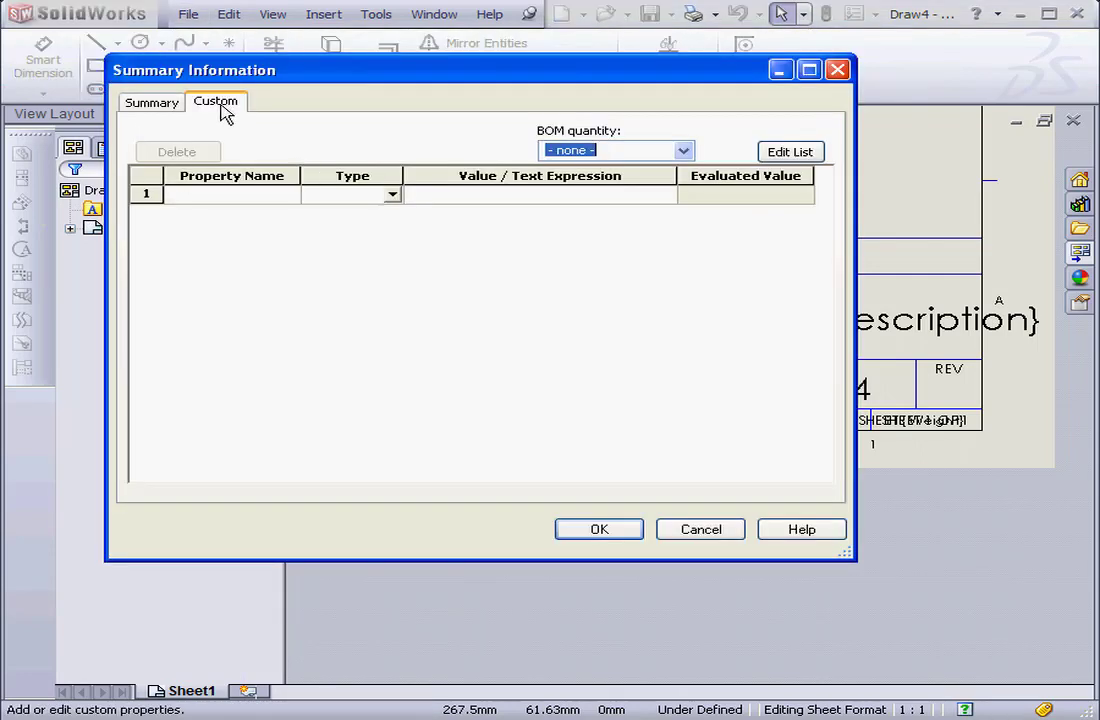
click(246, 194)
click(289, 195)
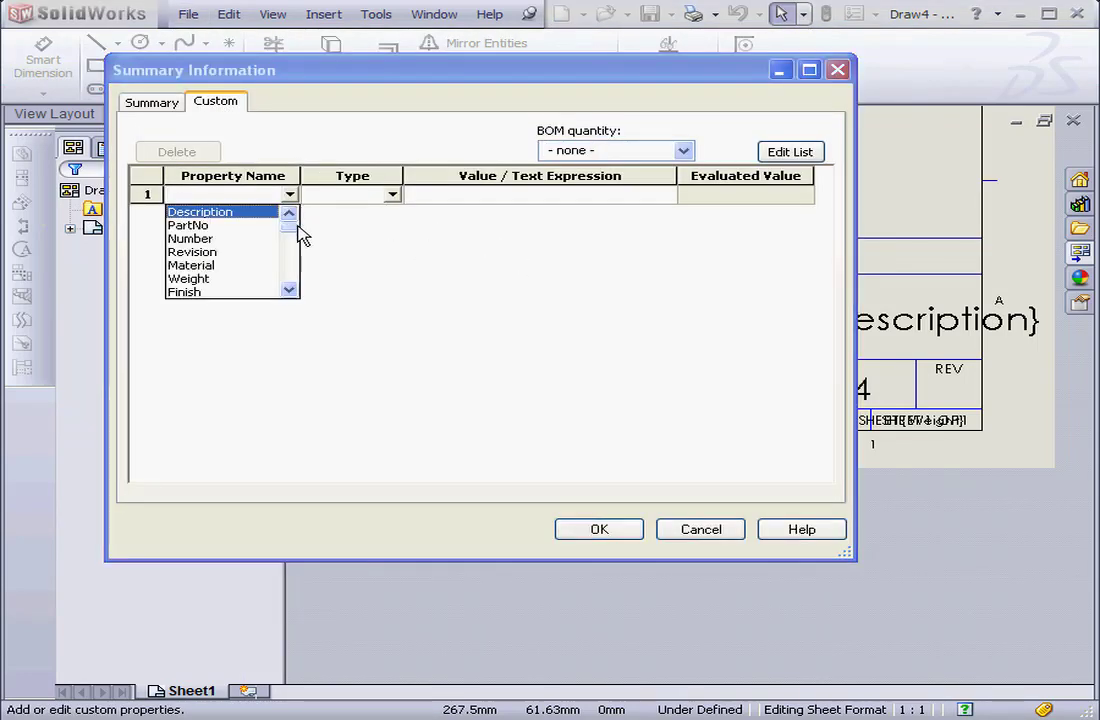
drag(300, 234, 300, 295)
click(289, 213)
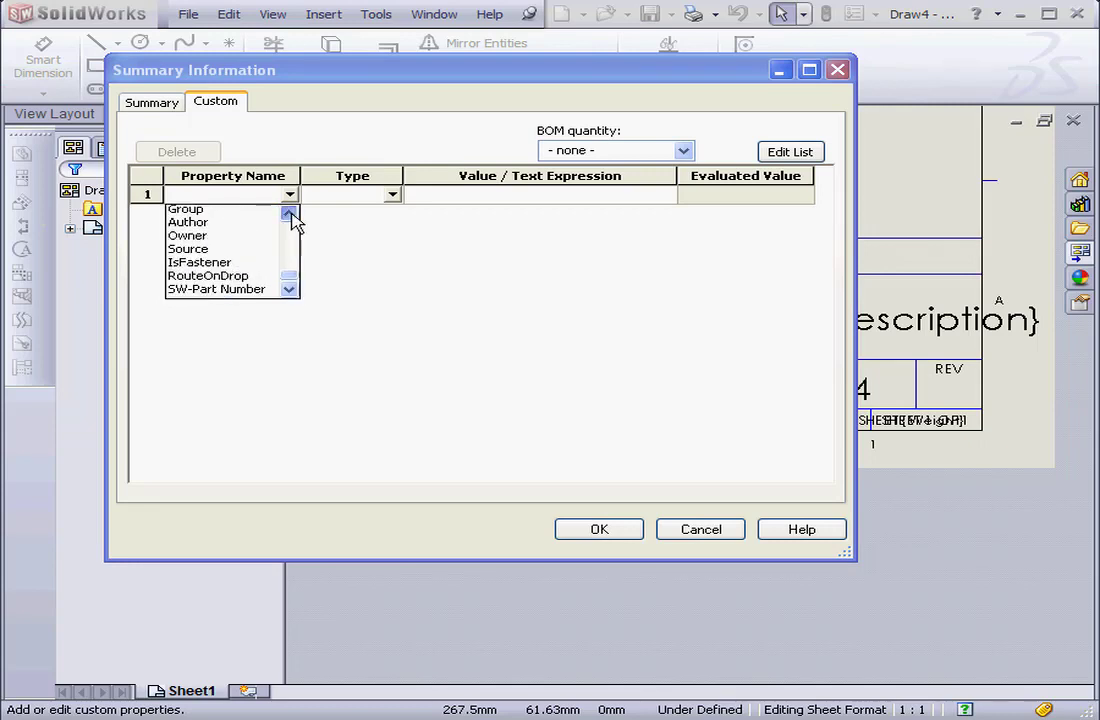
click(289, 213)
click(289, 213)
click(289, 213)
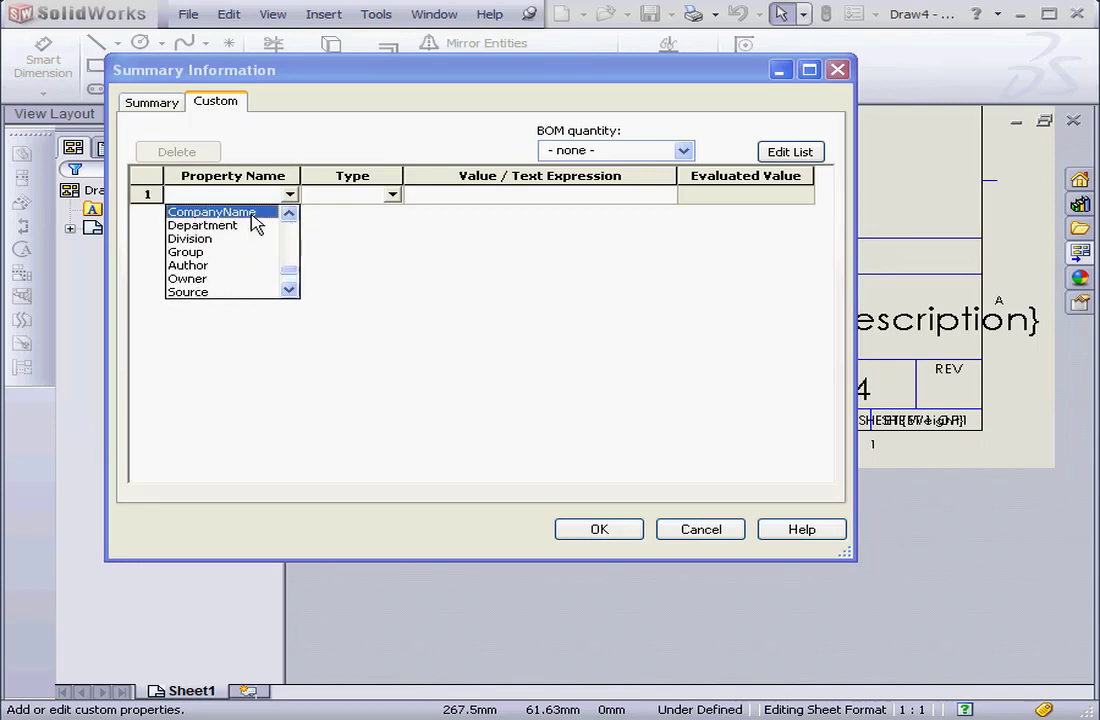
click(215, 212)
click(452, 195)
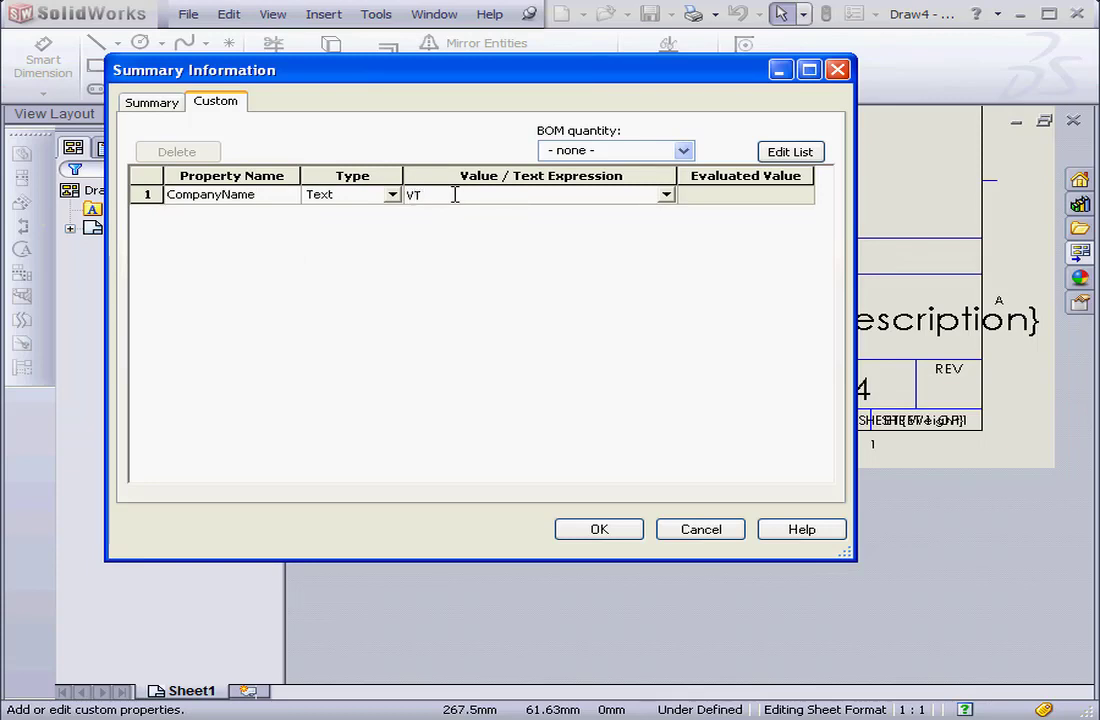
click(620, 532)
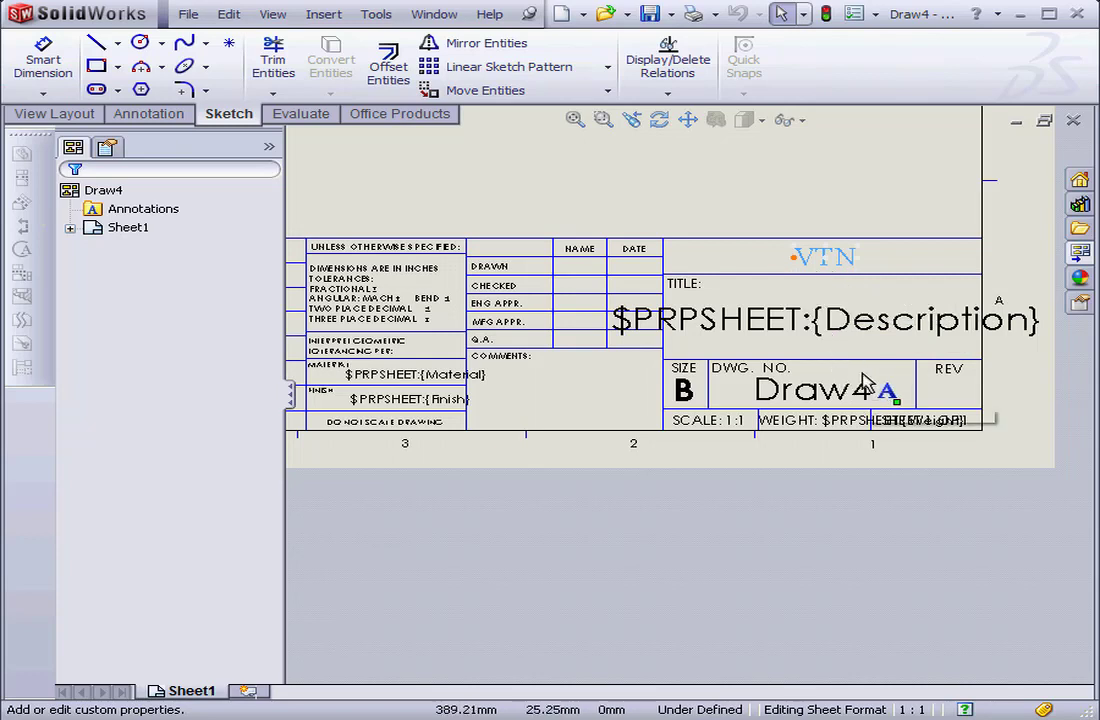
Show the annotation link errors in the title block, check them, and hide them again.
click(273, 14)
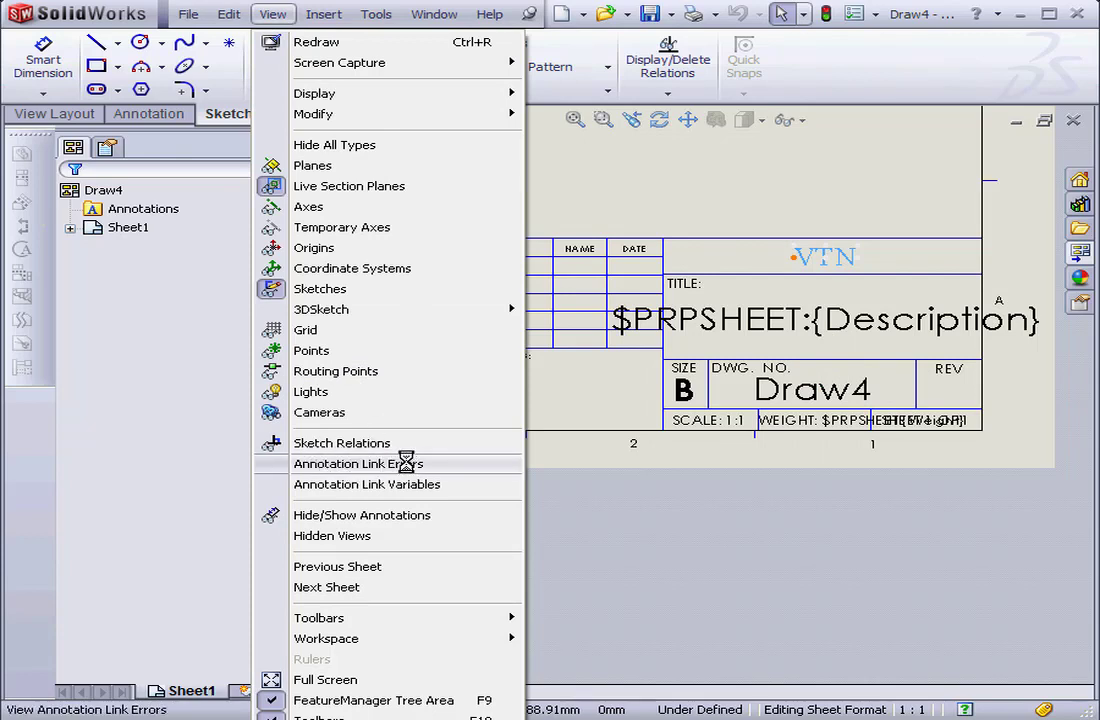
click(398, 463)
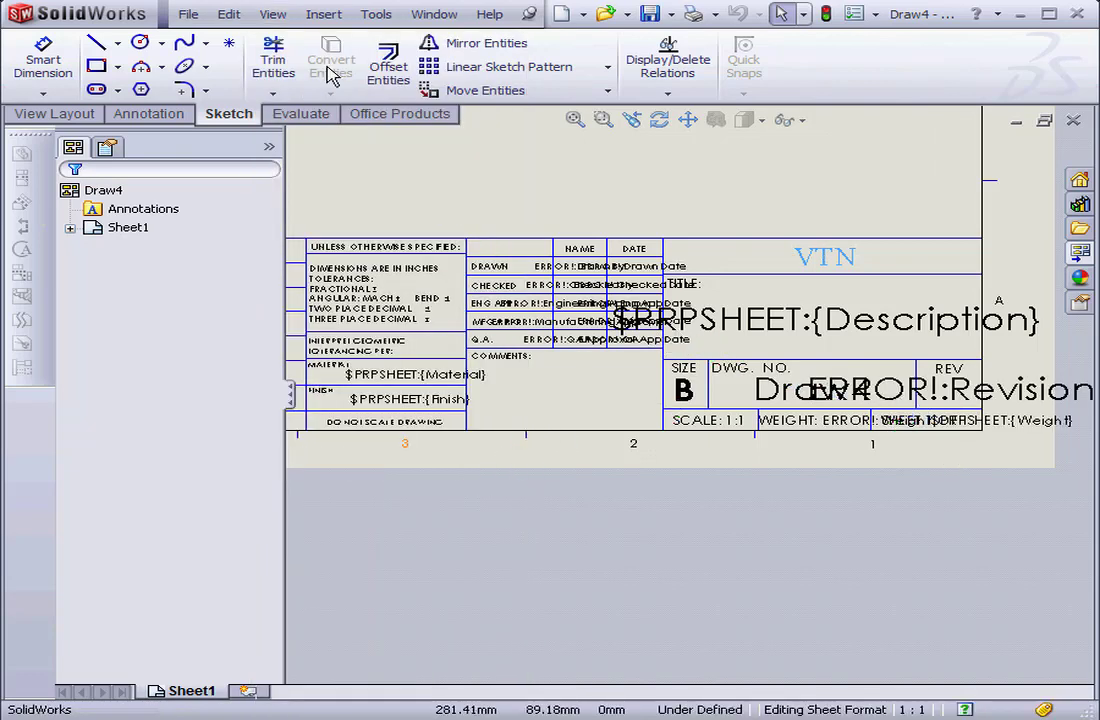
click(273, 14)
click(350, 465)
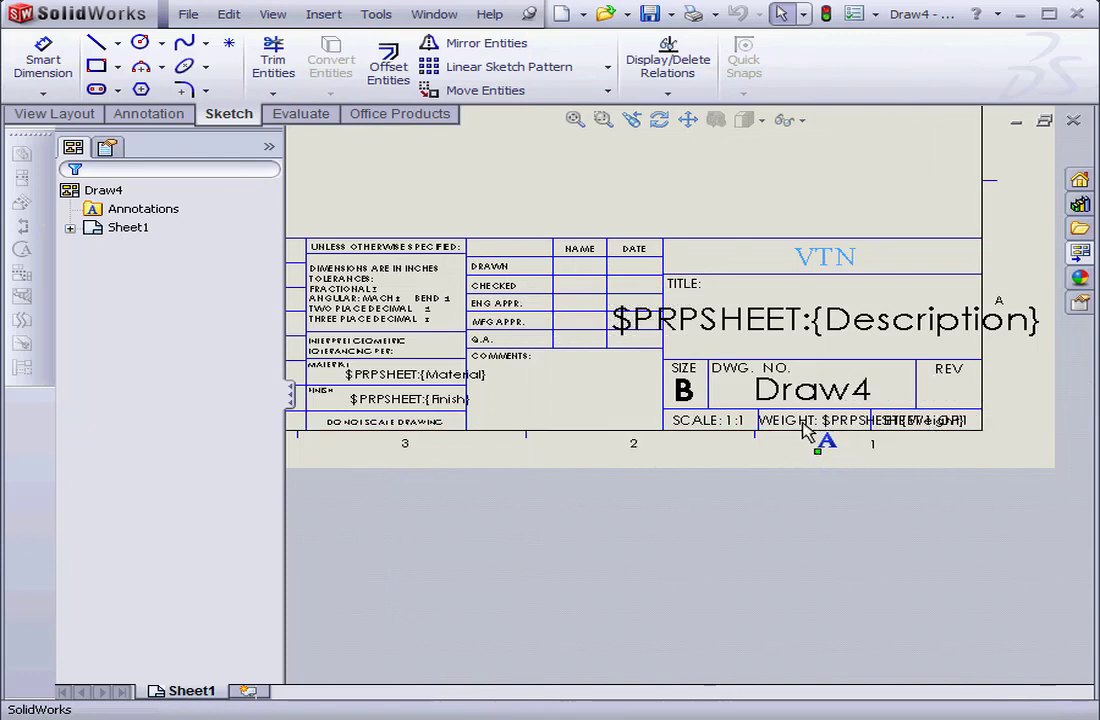
Move the WEIGHT note above the title block and examine the property links in the sheet number note's text.
drag(820, 425, 795, 190)
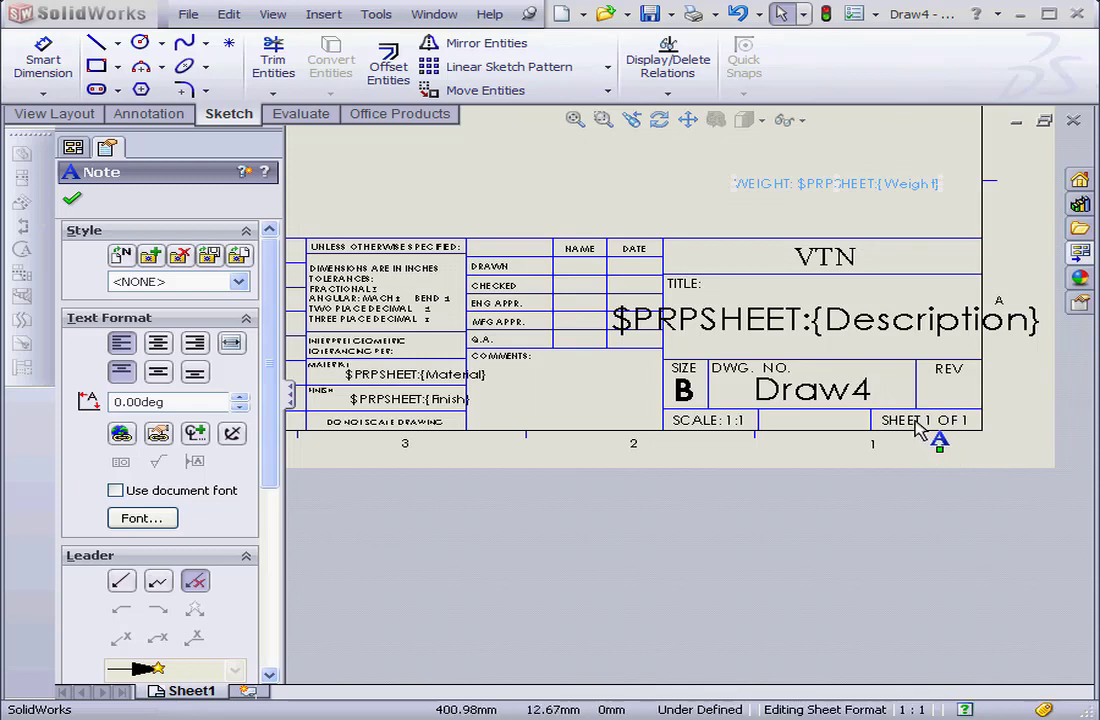
right_click(917, 425)
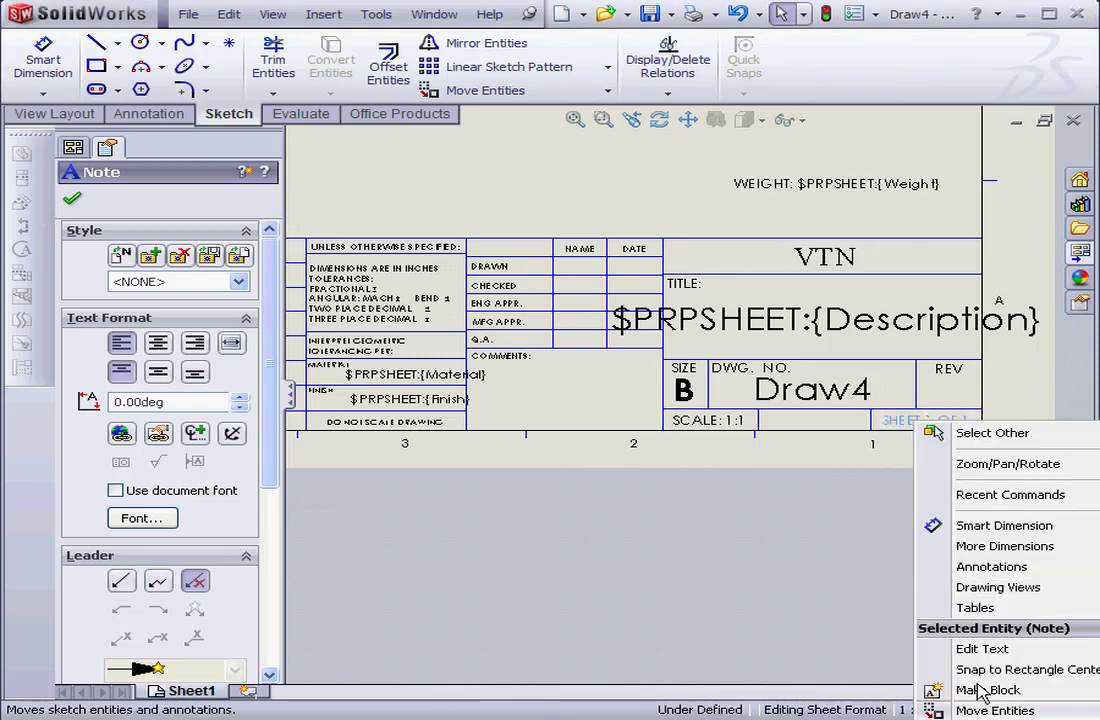
click(982, 648)
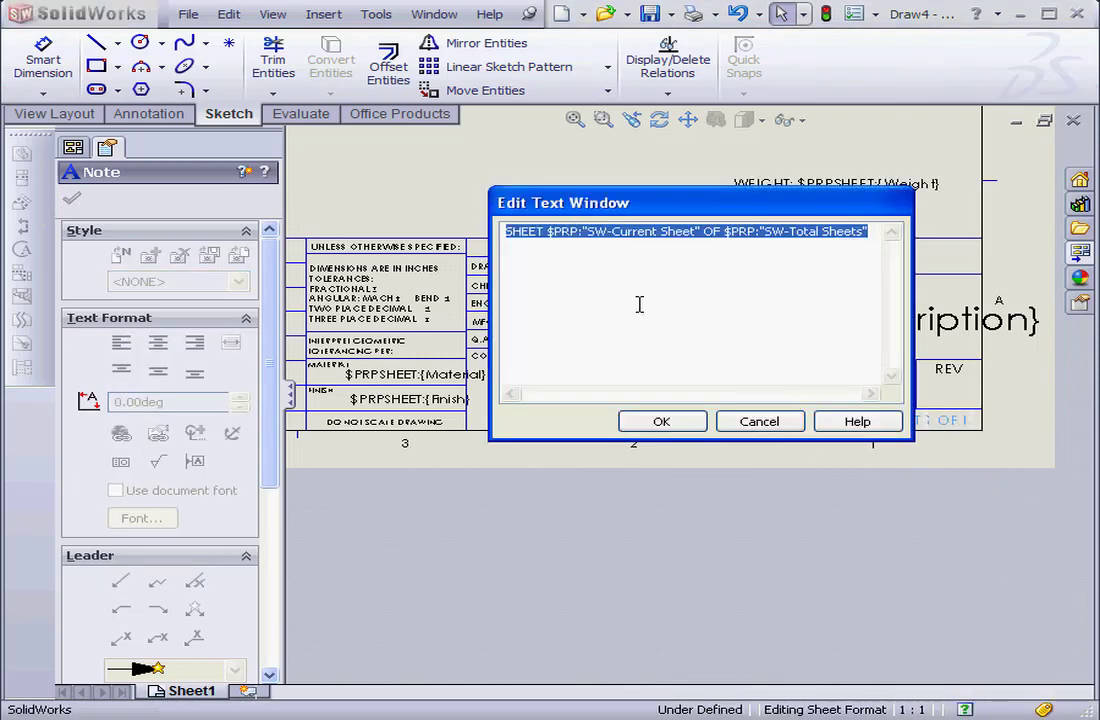
drag(744, 212, 503, 217)
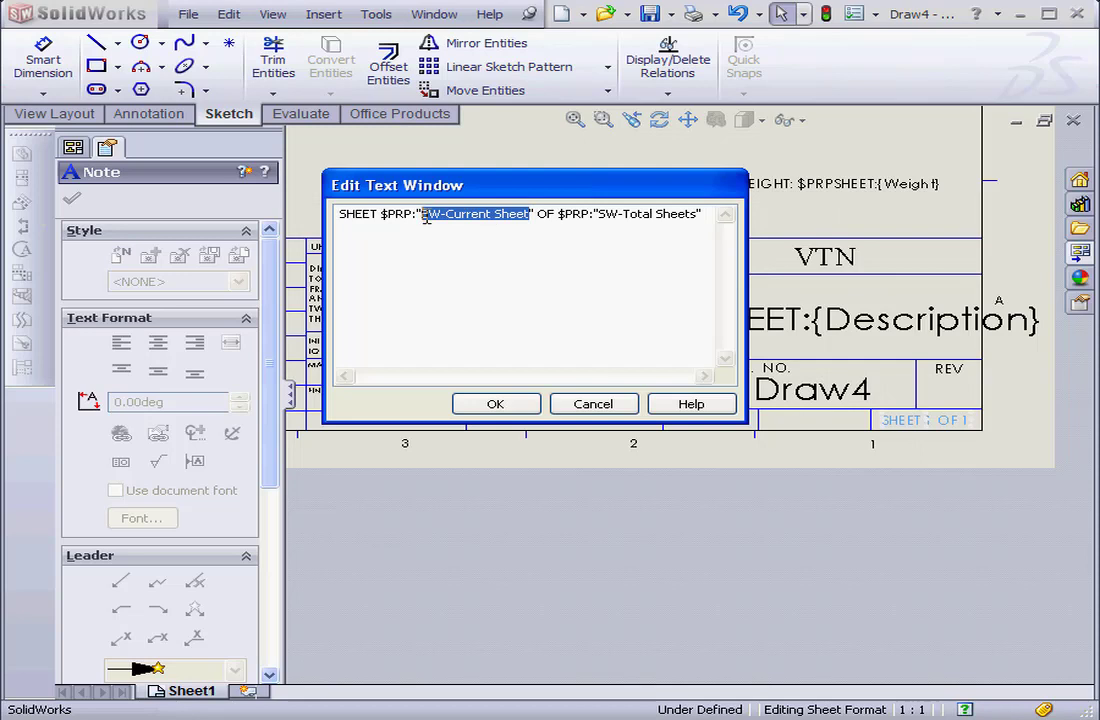
drag(696, 215, 660, 217)
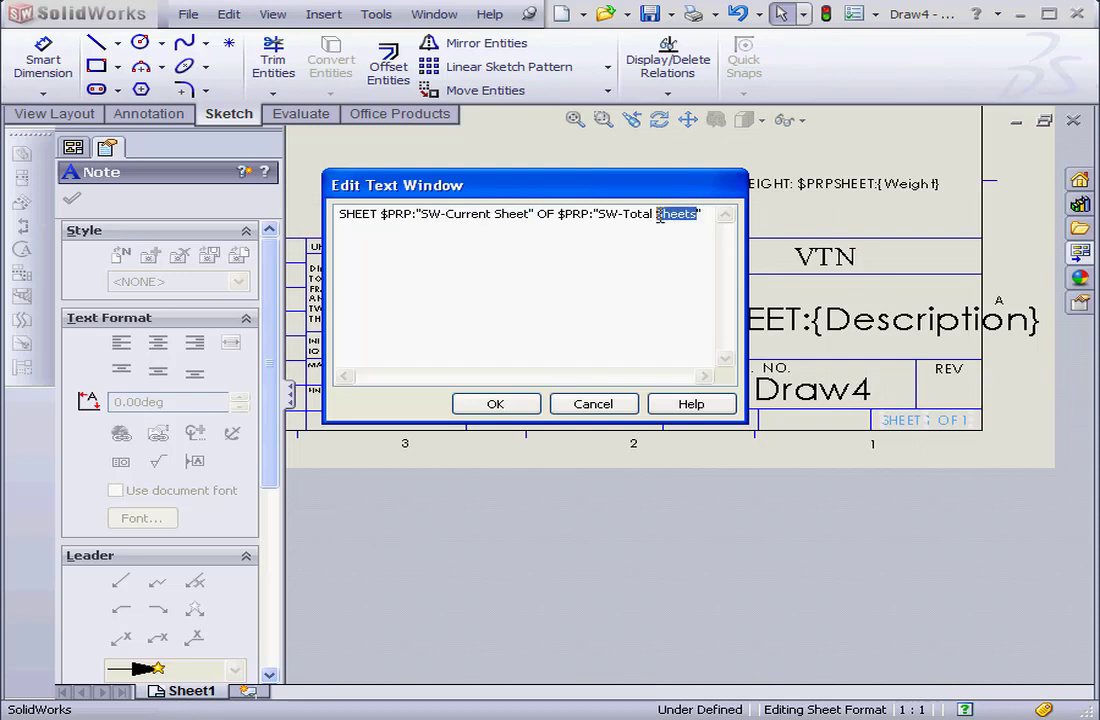
click(612, 405)
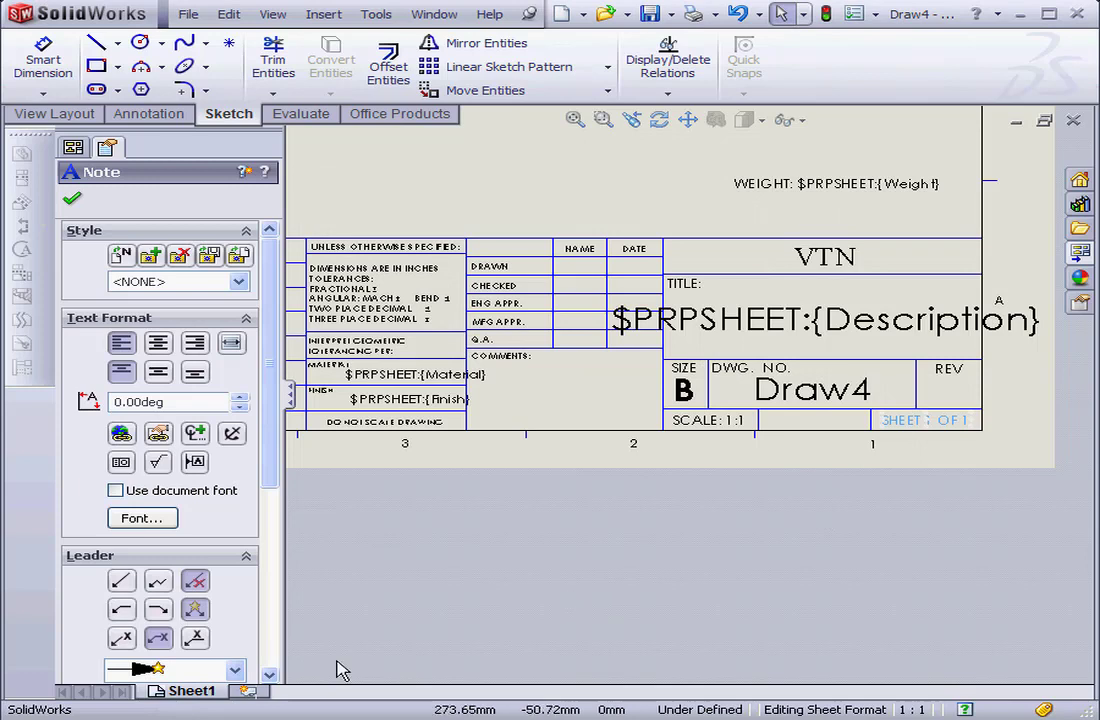
Add Sheet2 and Sheet3 to the drawing and check the sheet number field in Sheet3's title block.
click(248, 691)
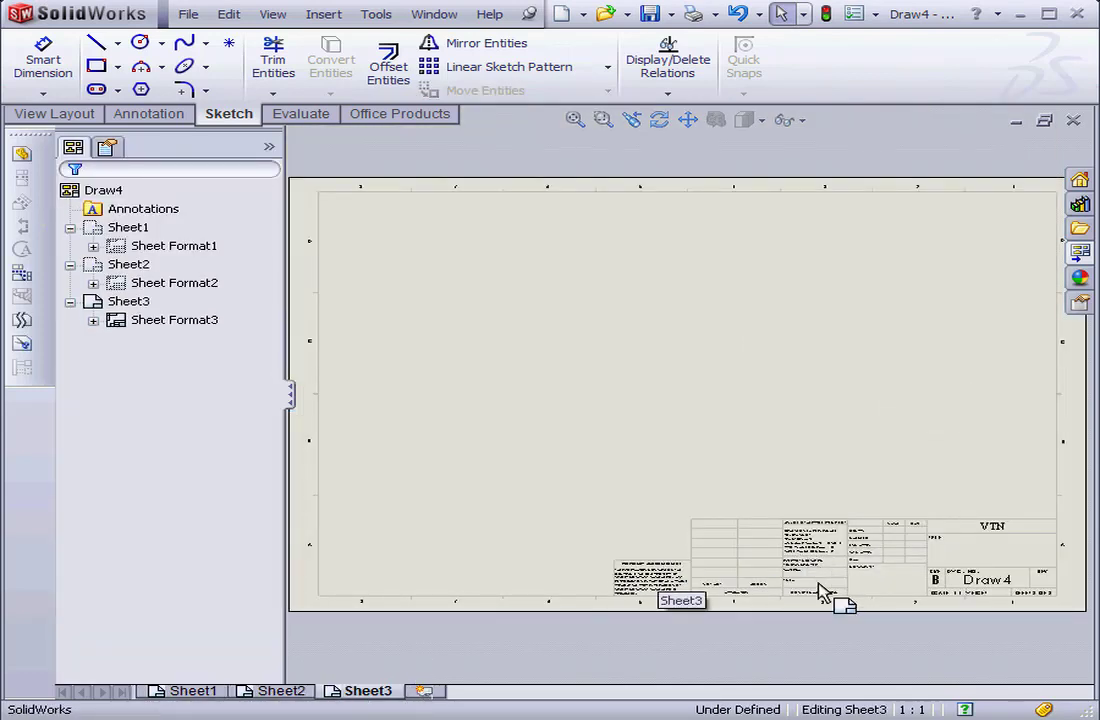
scroll(1014, 589, down, 4)
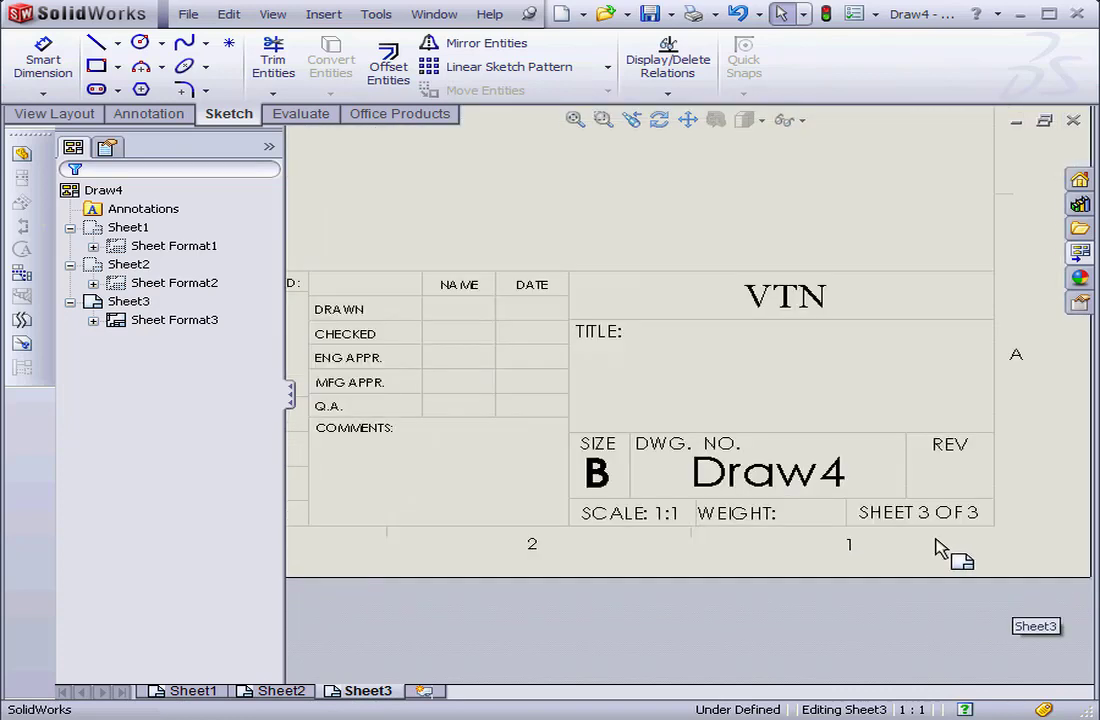
scroll(935, 549, down, 3)
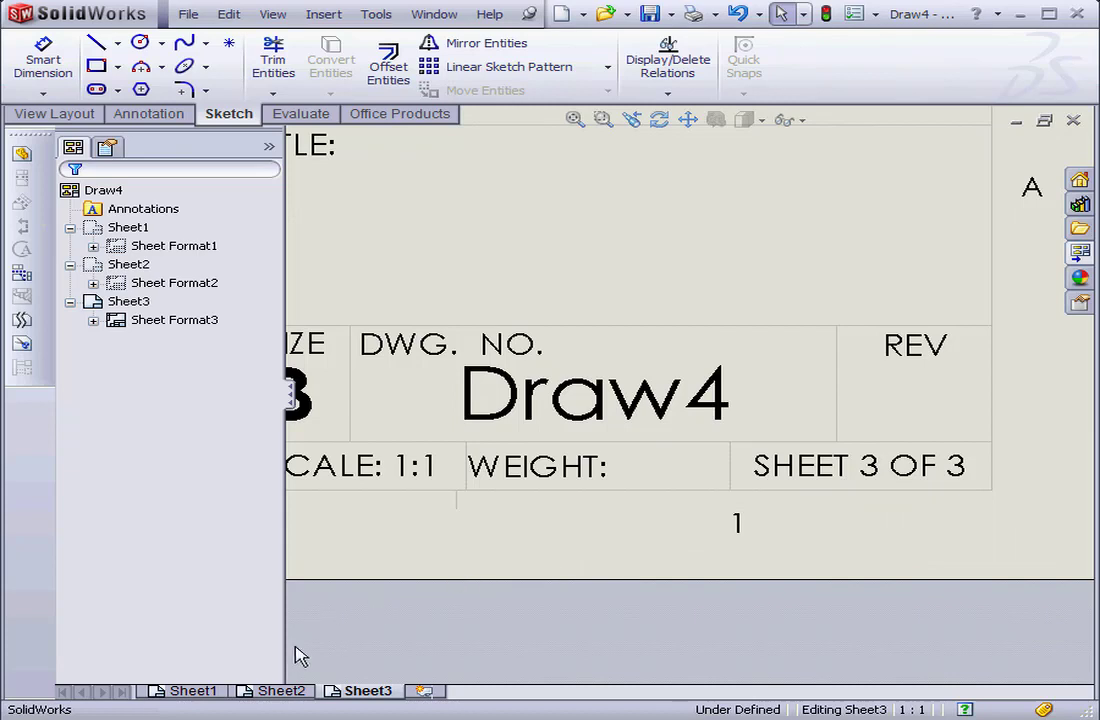
Delete Sheet2 from the drawing and check the sheet number field in Sheet3's title block.
mouse_move(288, 695)
mouse_move(201, 690)
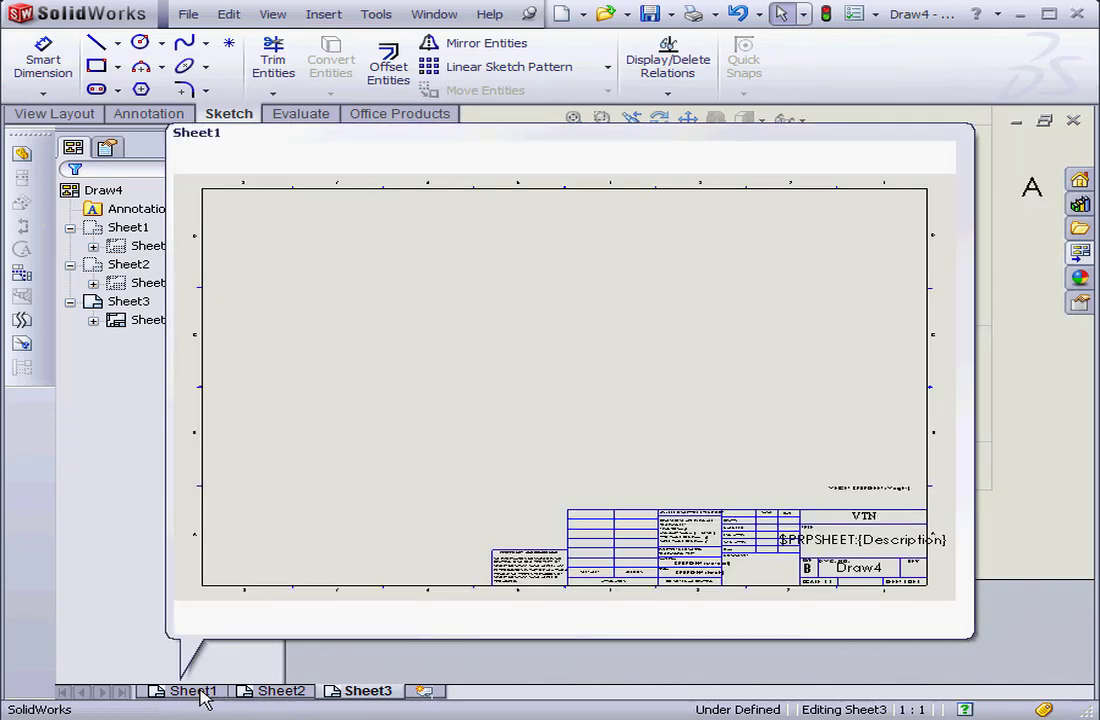
right_click(274, 691)
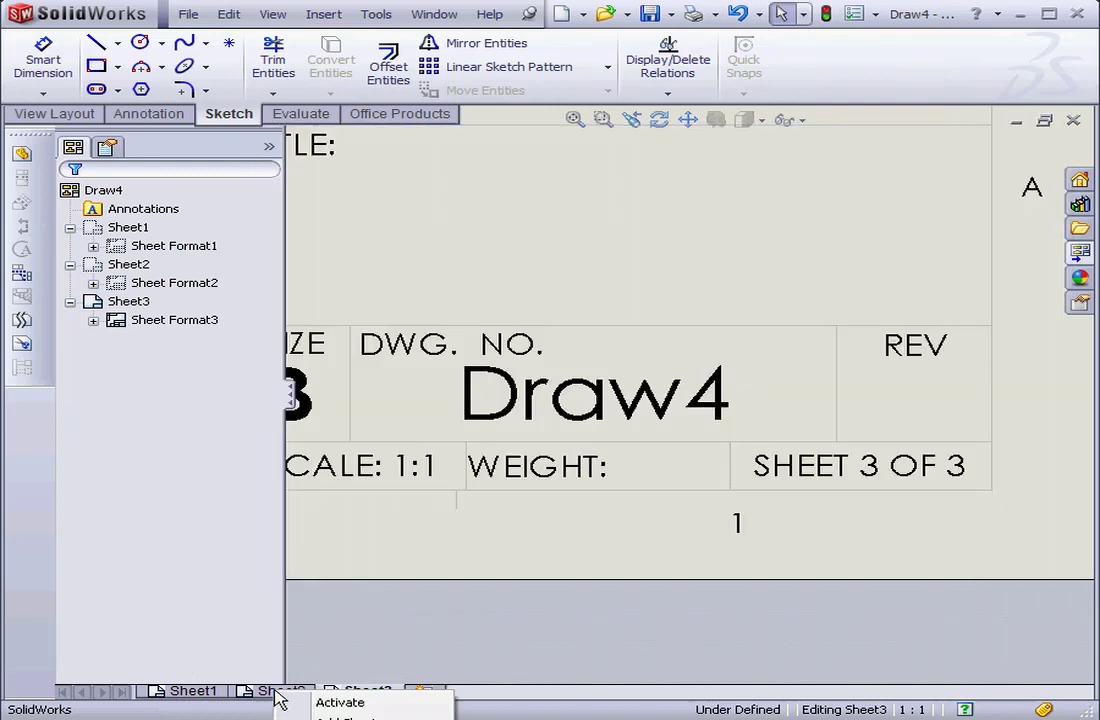
click(330, 719)
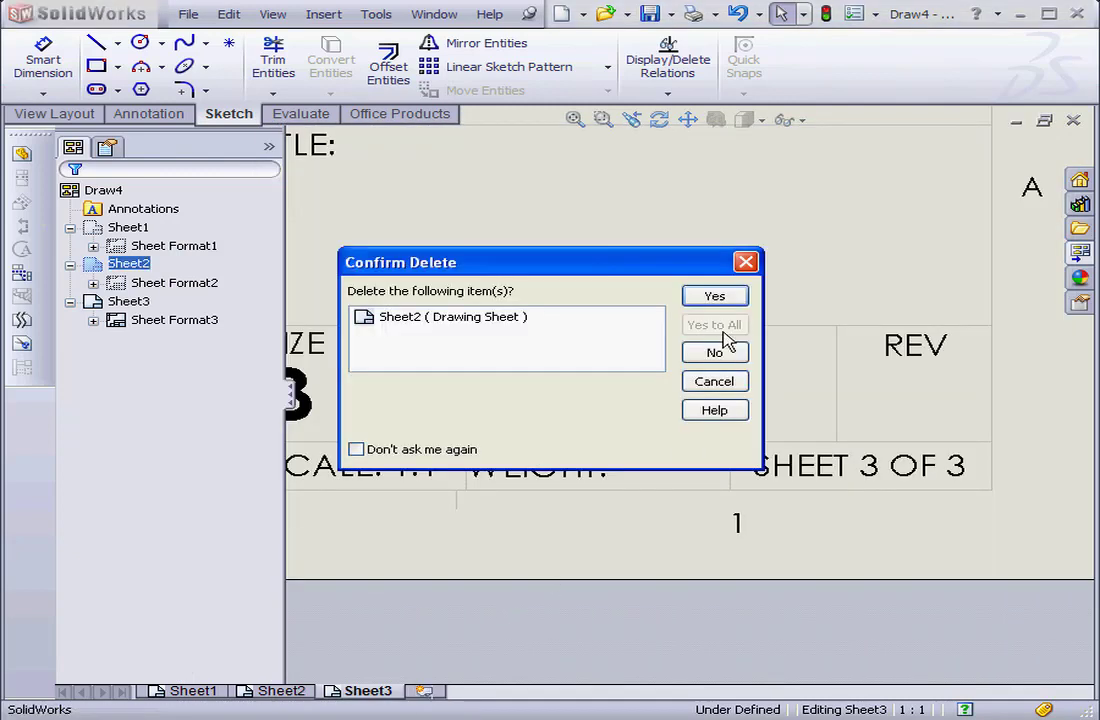
click(716, 298)
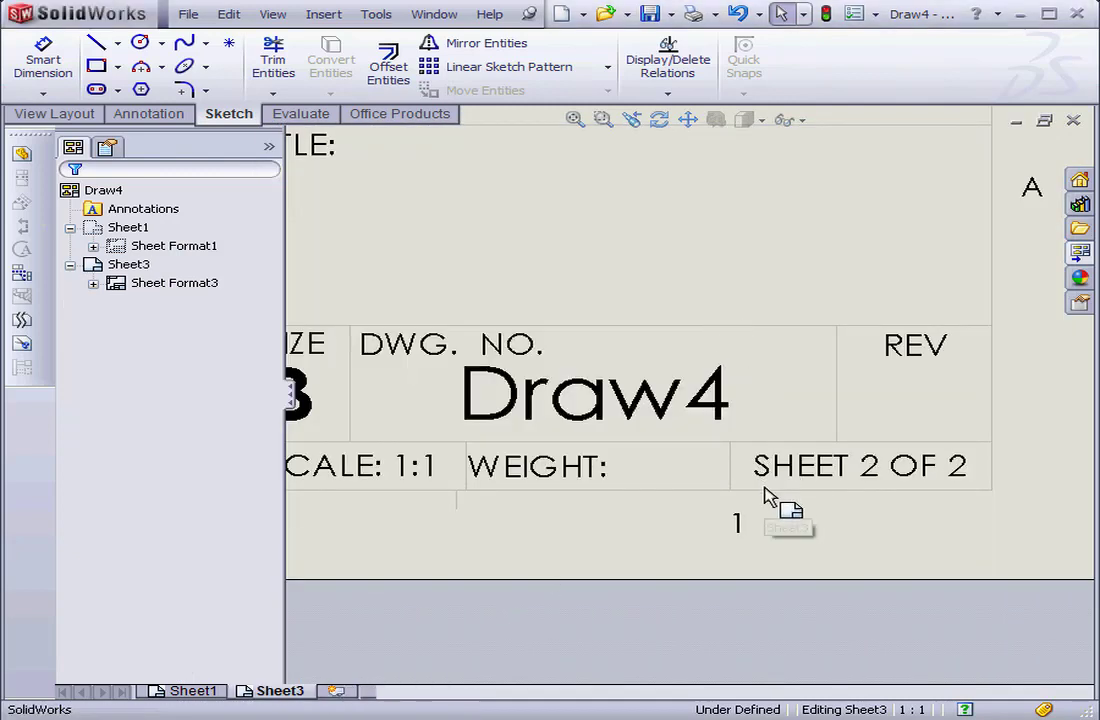
drag(905, 443, 880, 460)
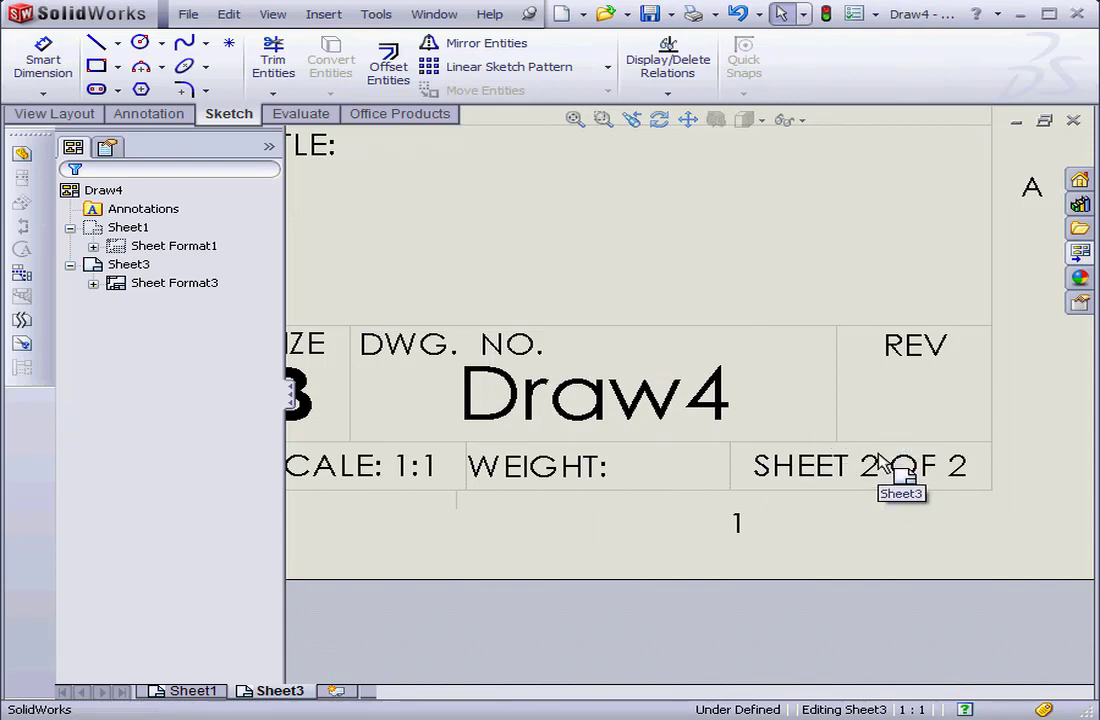
Review the company name and title area of Sheet3's title block and activate Sheet1.
click(690, 120)
drag(705, 204, 718, 418)
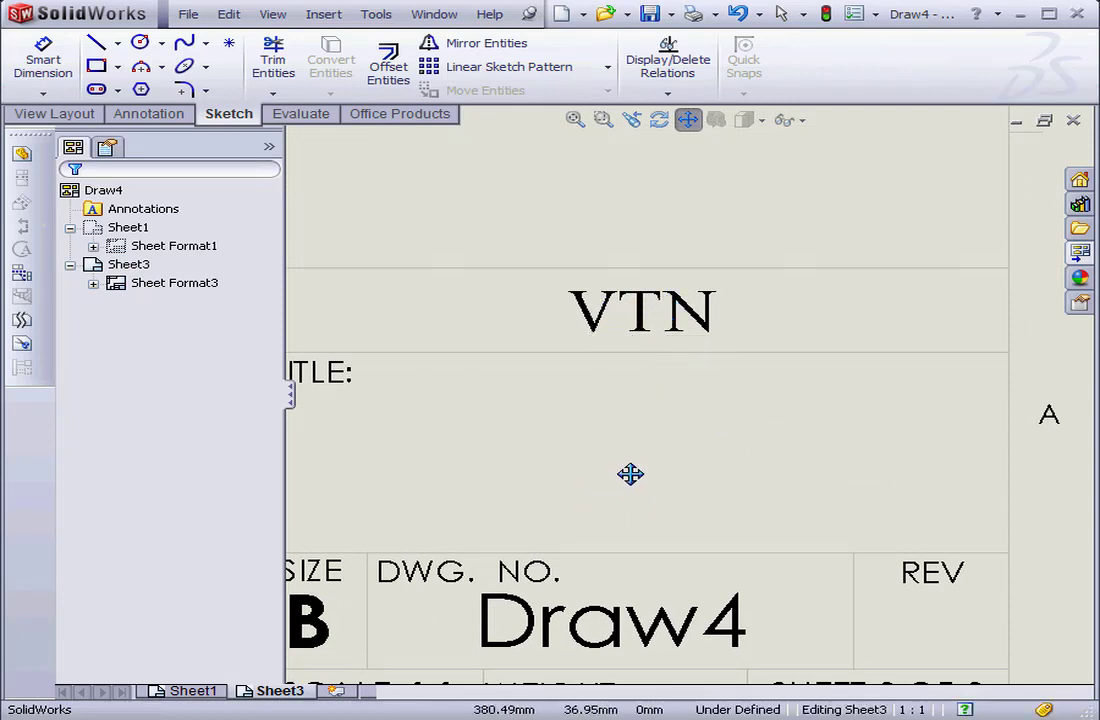
mouse_move(630, 474)
mouse_down()
mouse_move(673, 361)
mouse_move(655, 272)
mouse_up()
click(216, 691)
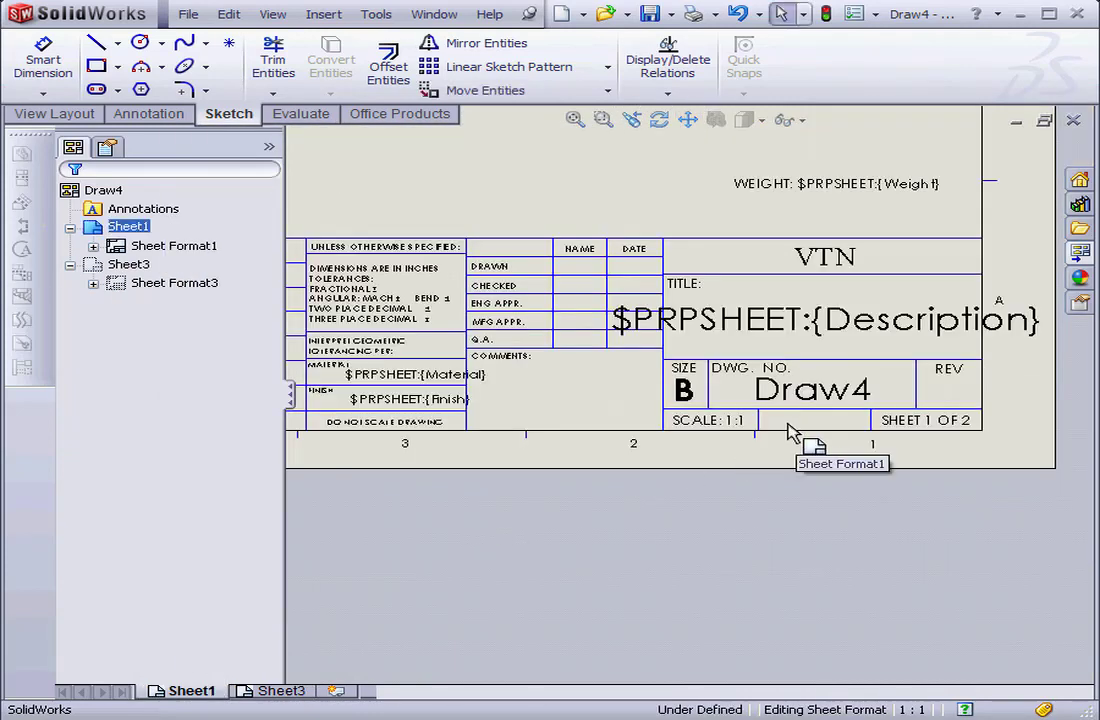
Examine the text of the title block's SIZE note and the property link in its SCALE note.
right_click(699, 411)
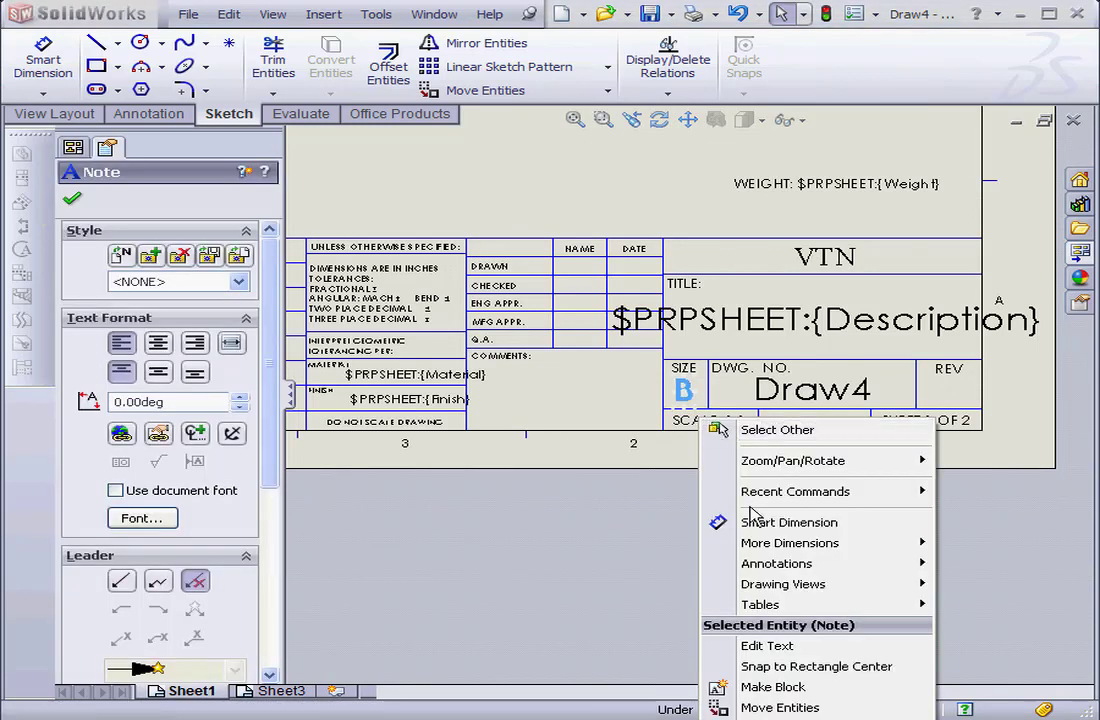
click(788, 717)
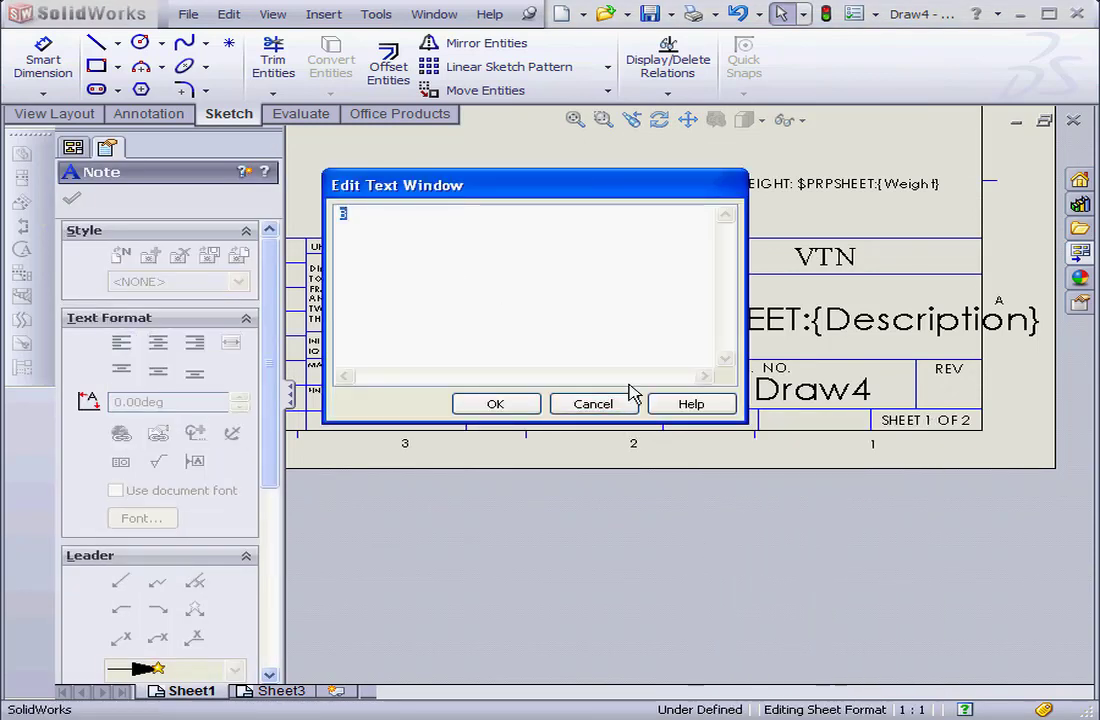
click(627, 404)
right_click(715, 429)
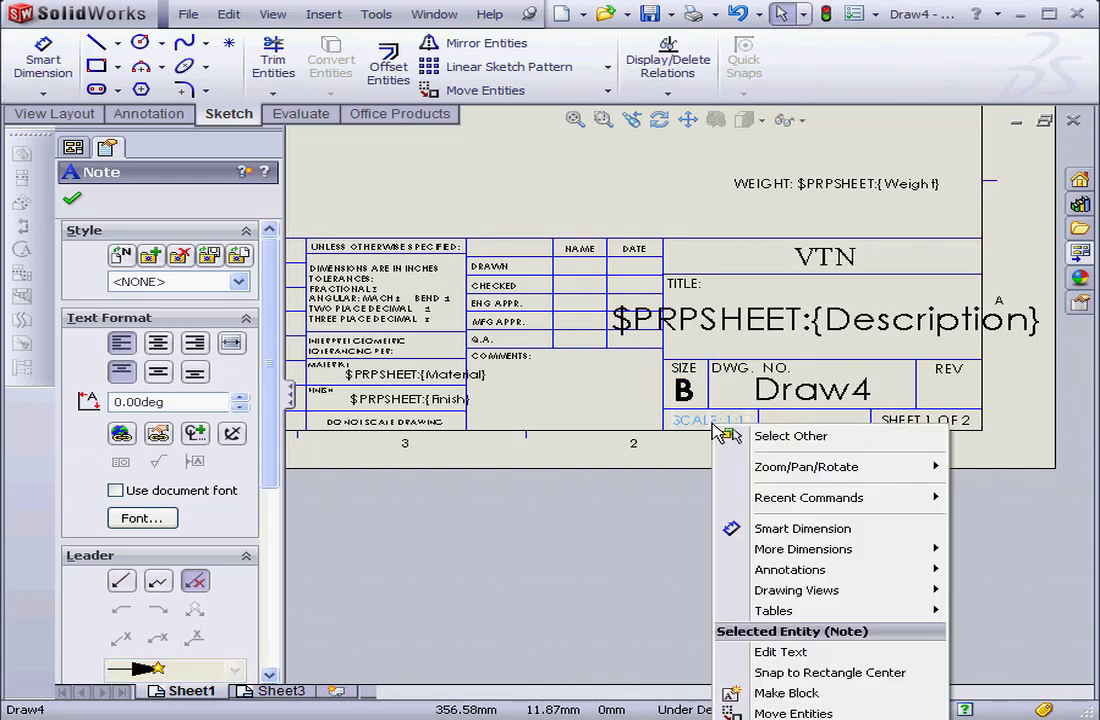
click(780, 651)
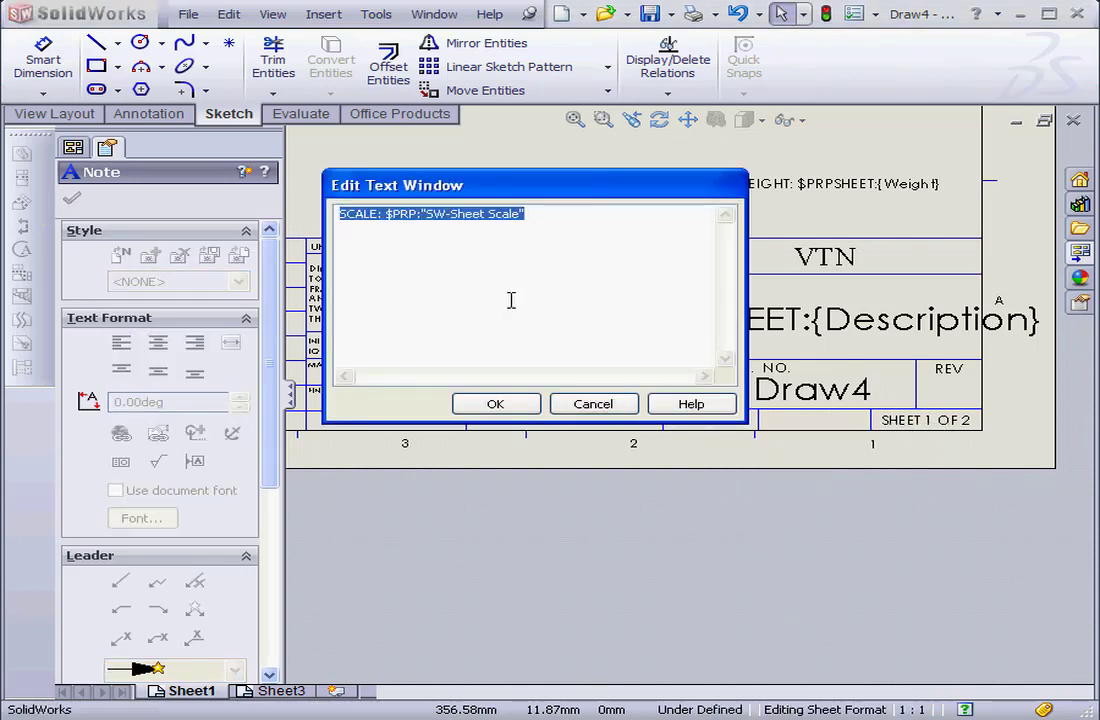
drag(518, 184, 505, 163)
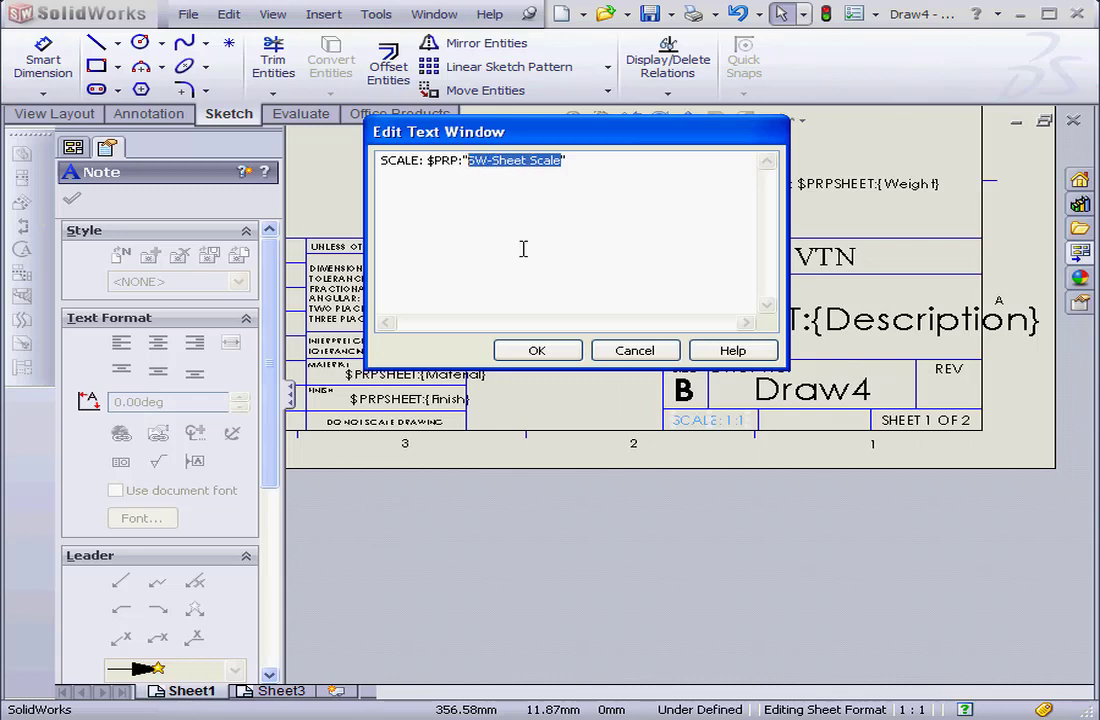
click(636, 354)
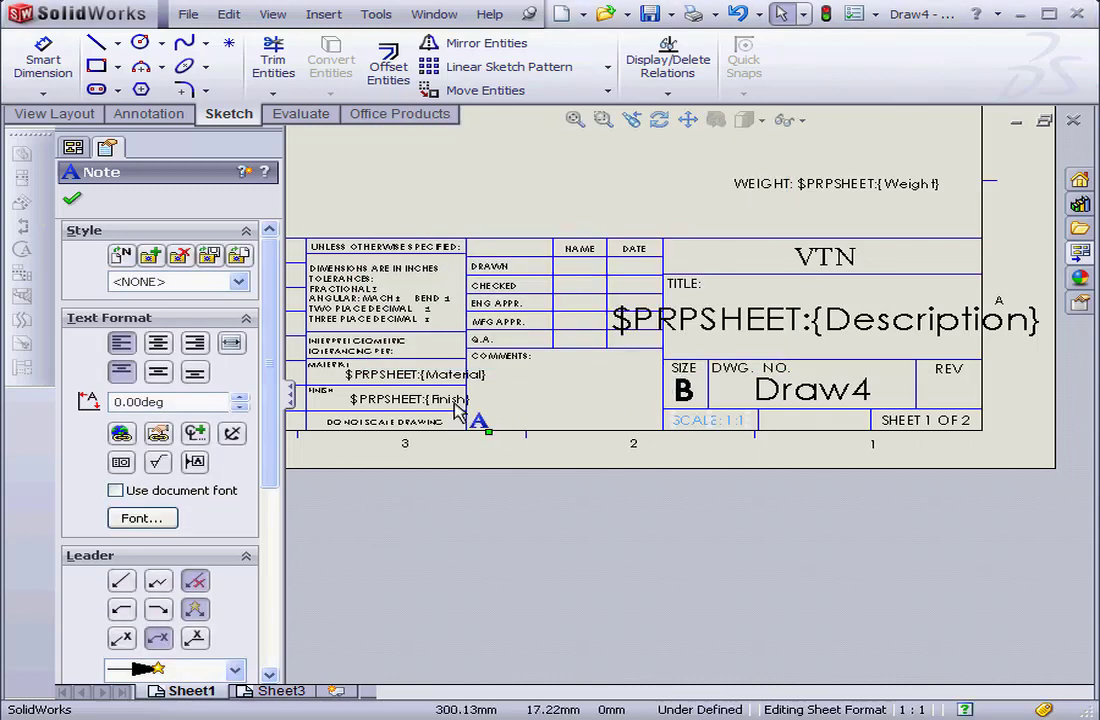
click(72, 203)
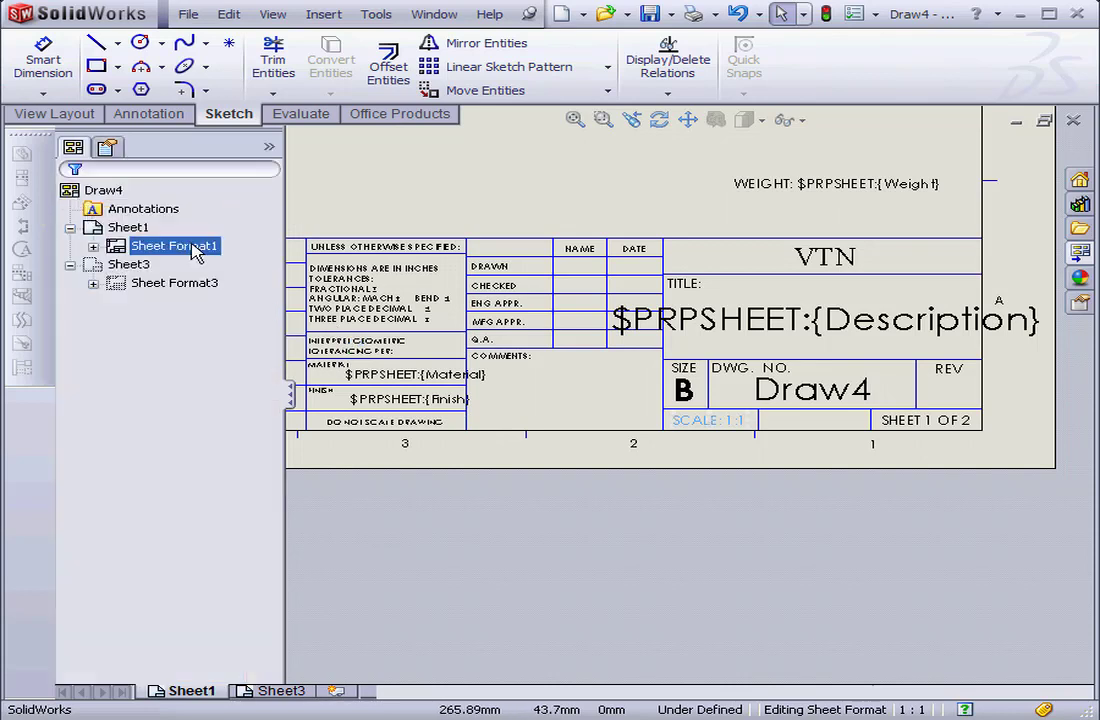
Set Sheet1's scale to 2:1 to check the title block's scale field, and return it to 1:1.
right_click(507, 155)
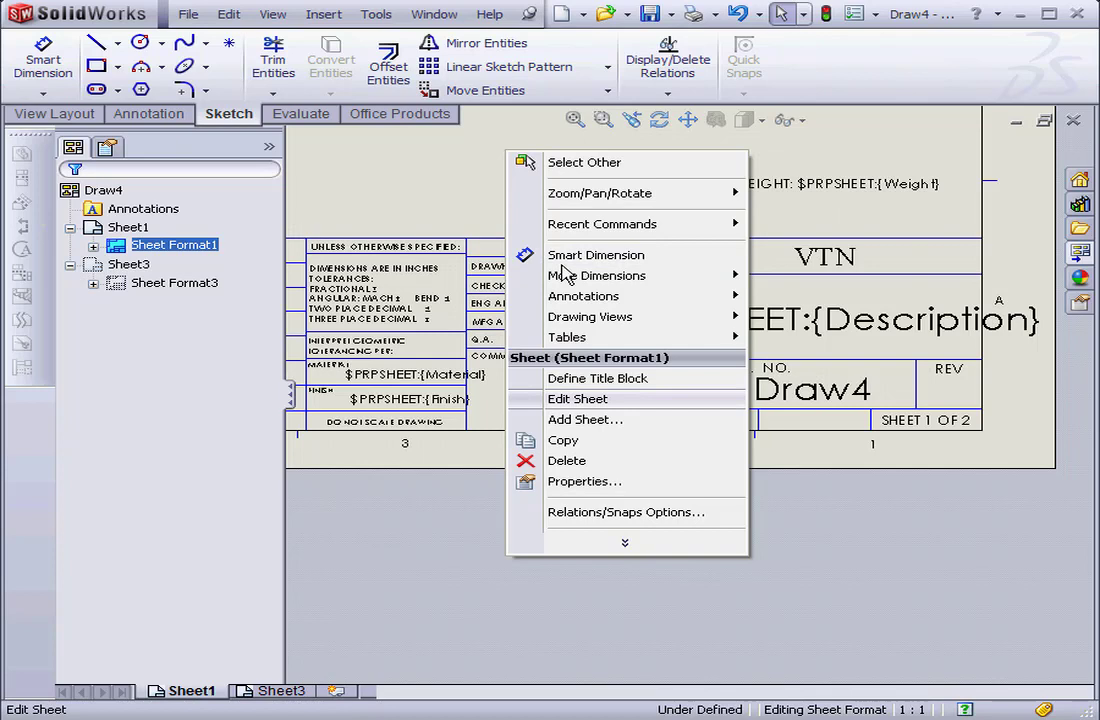
click(592, 481)
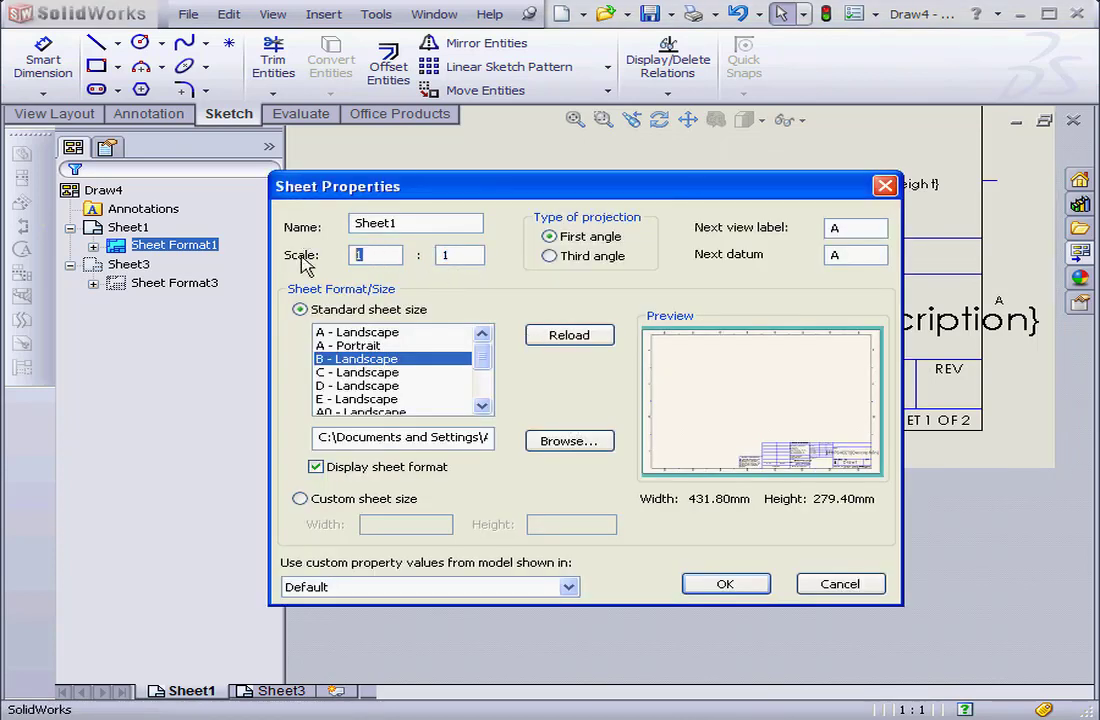
click(727, 587)
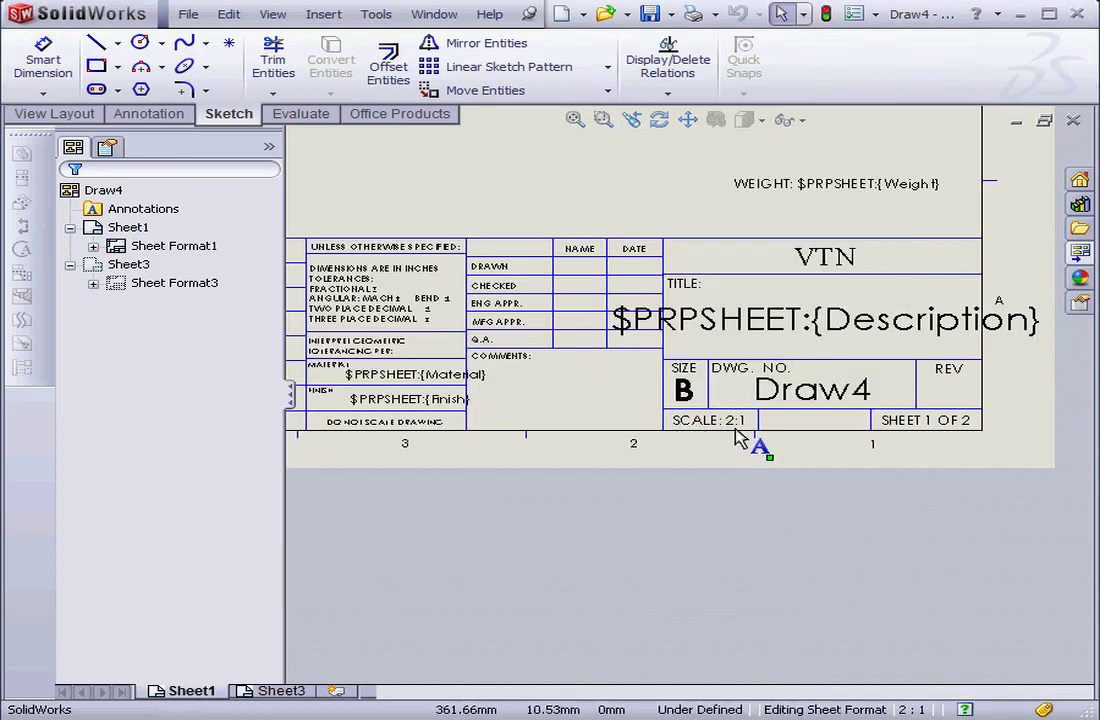
right_click(470, 184)
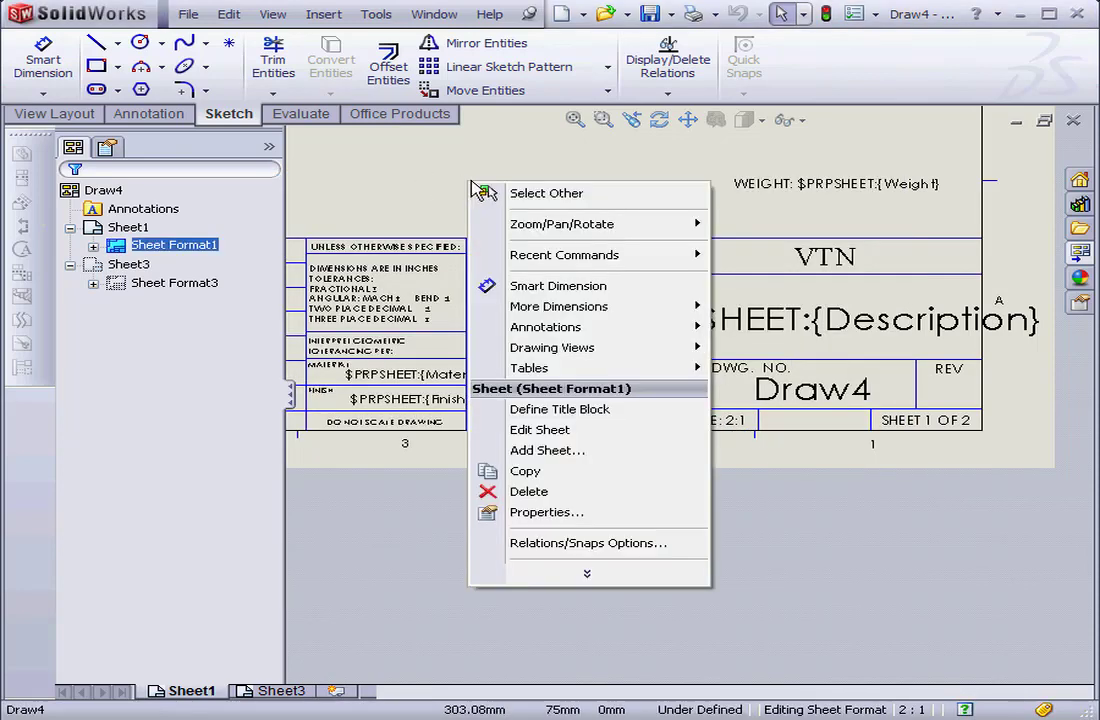
click(545, 512)
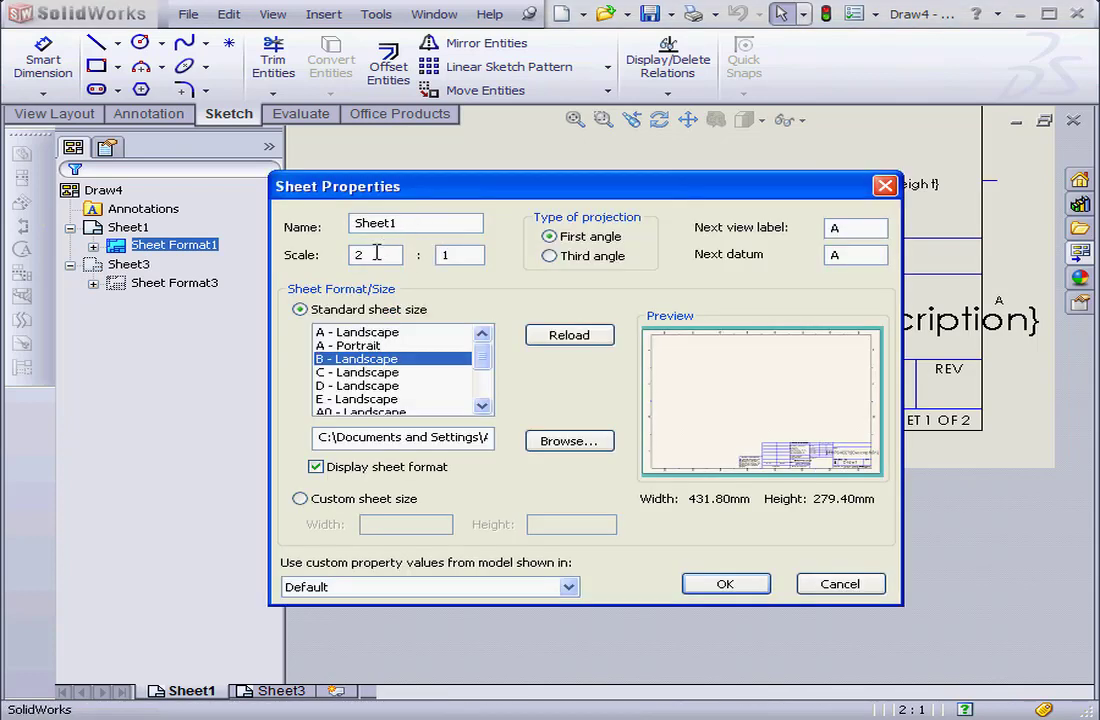
click(742, 586)
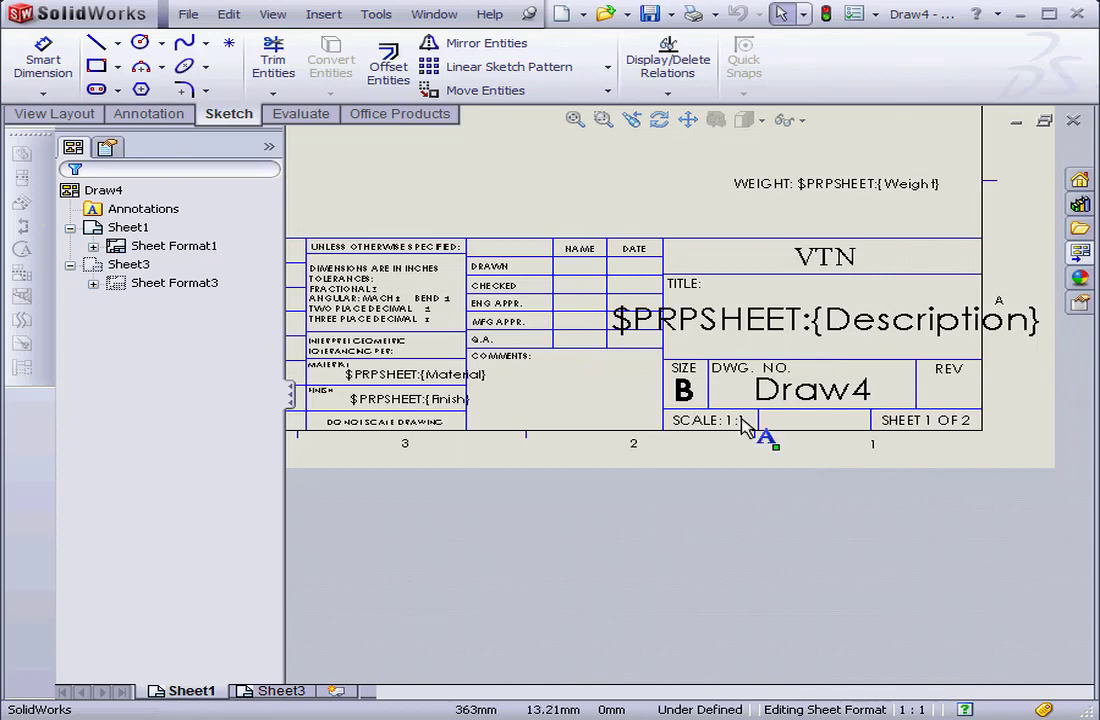
Examine the property link in the text of the title block's Description note.
click(745, 186)
click(750, 318)
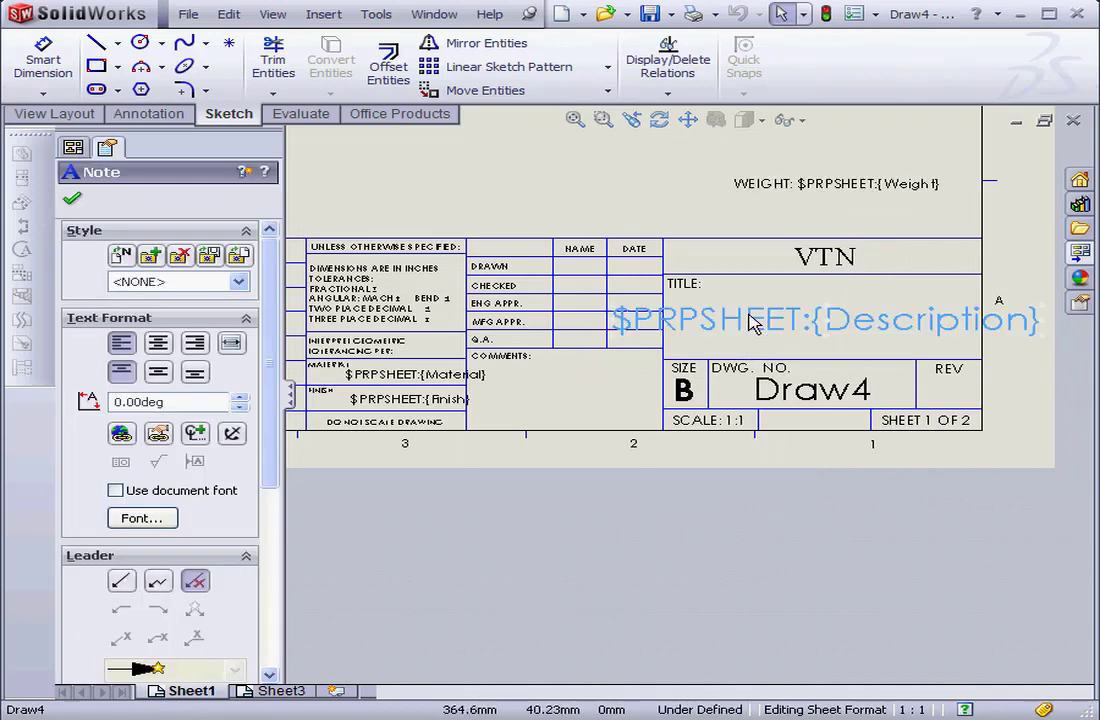
right_click(750, 318)
click(869, 684)
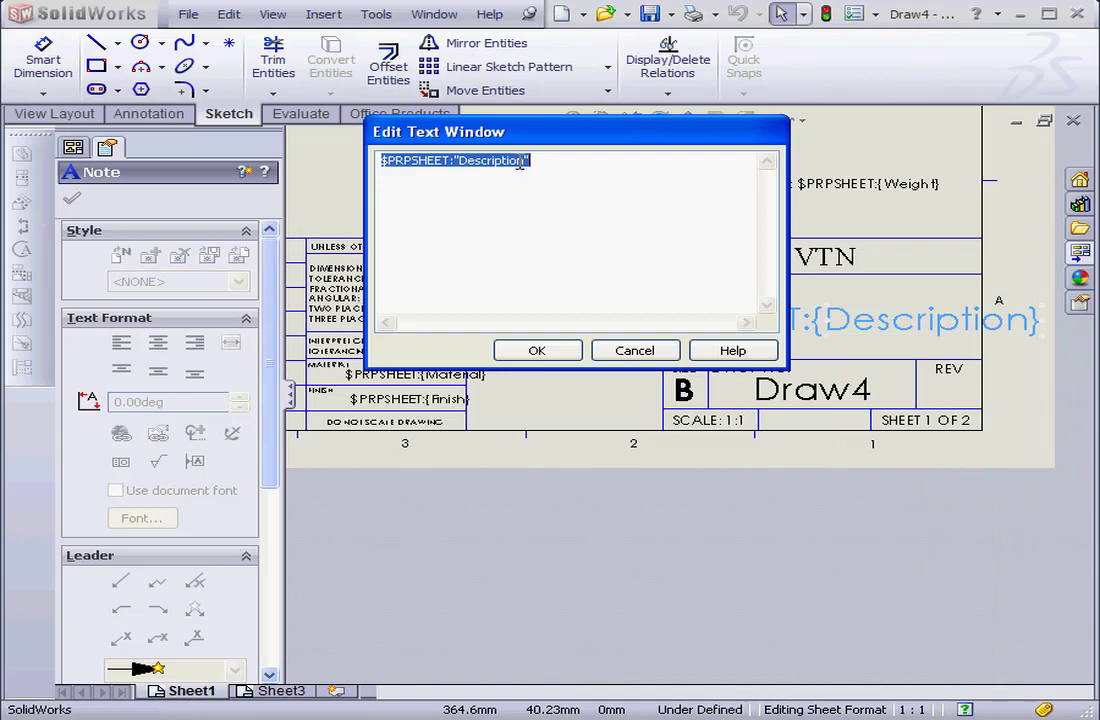
click(526, 161)
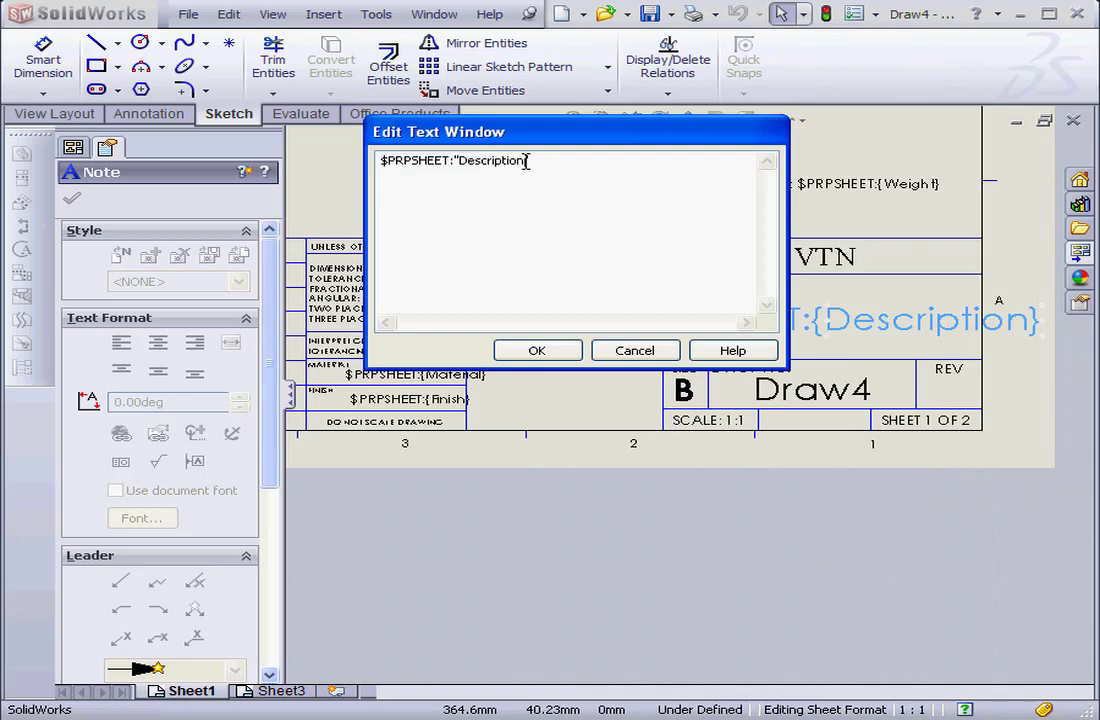
click(648, 351)
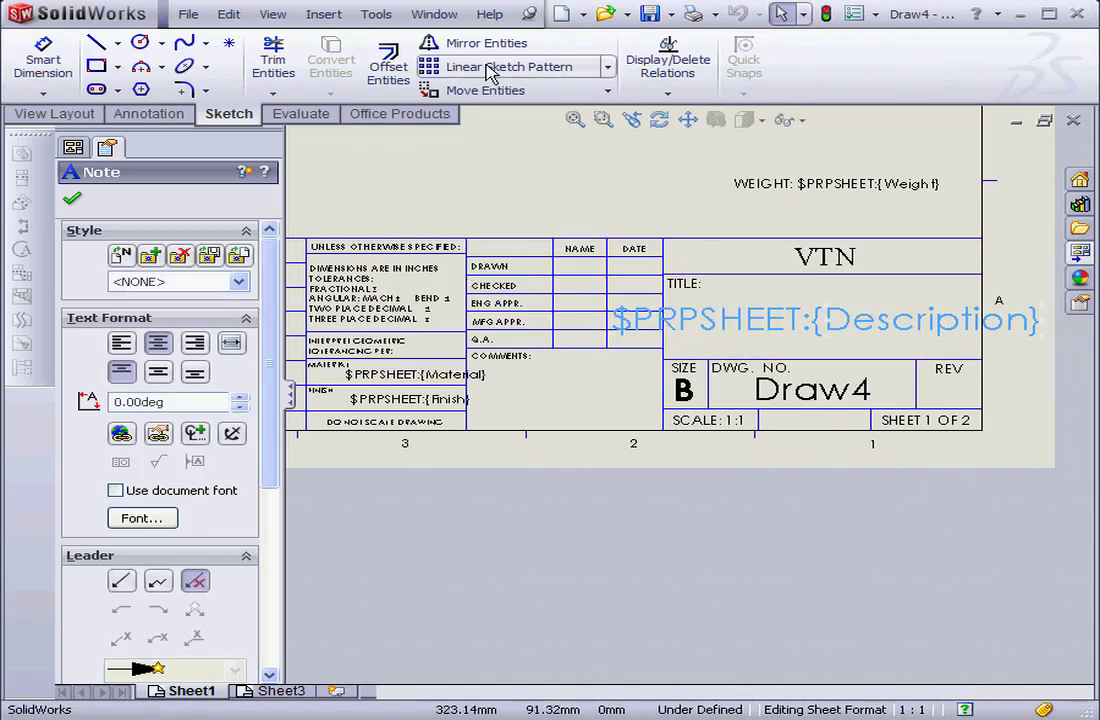
click(188, 14)
mouse_move(340, 424)
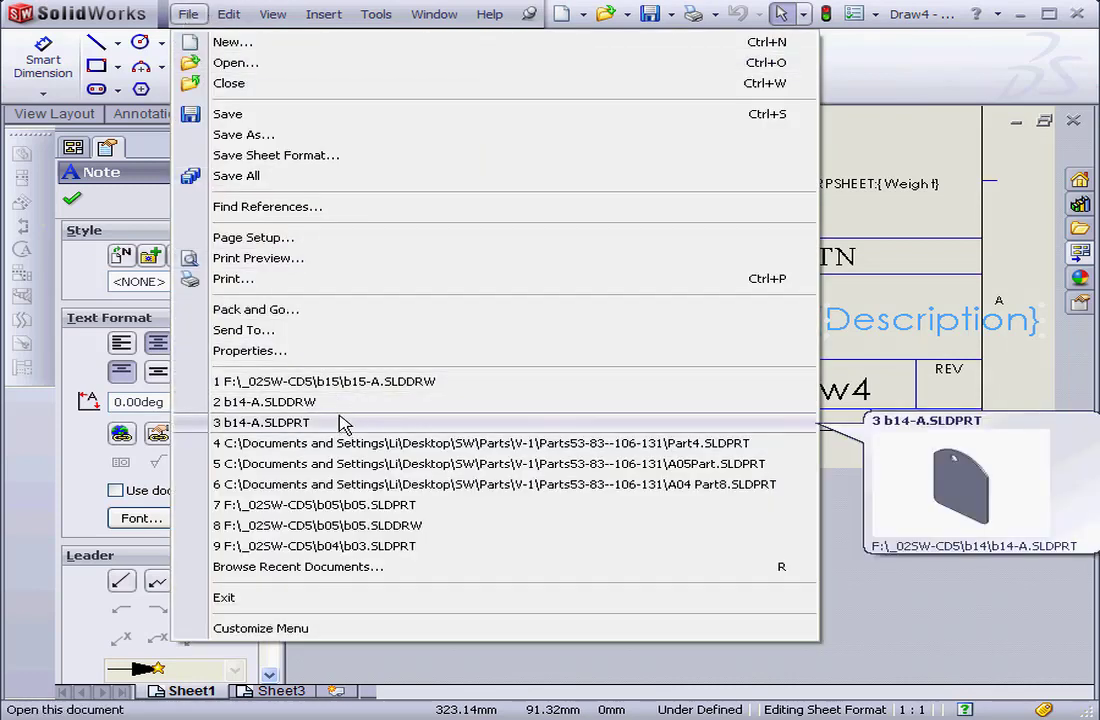
click(265, 402)
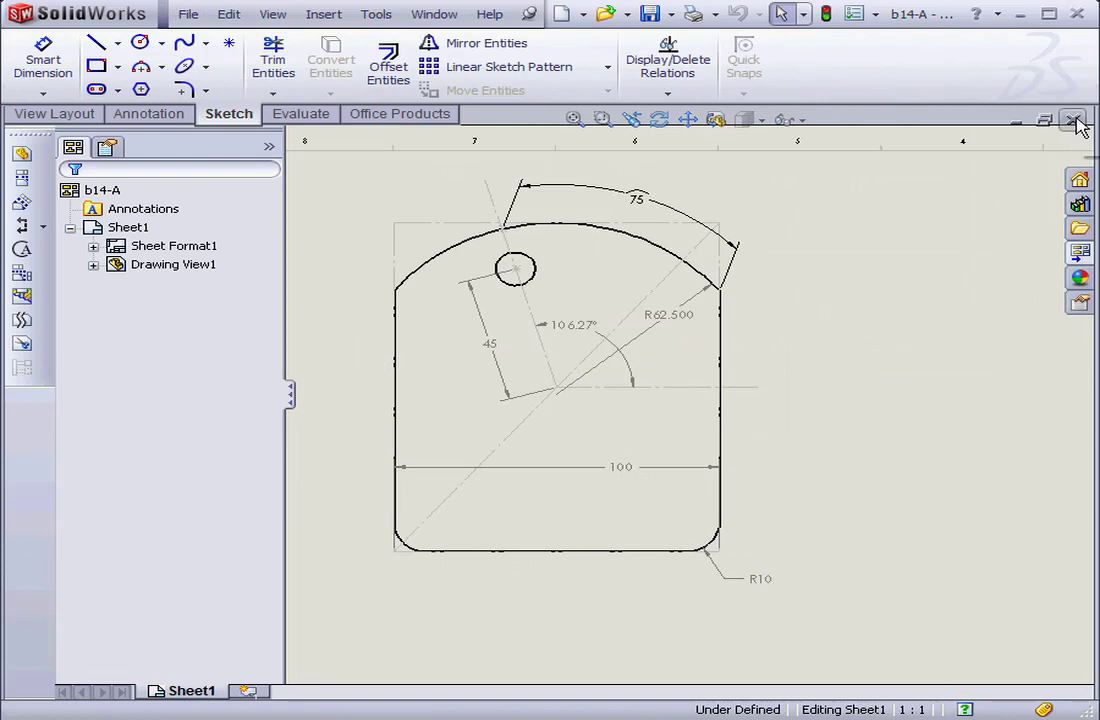
click(1073, 120)
click(568, 401)
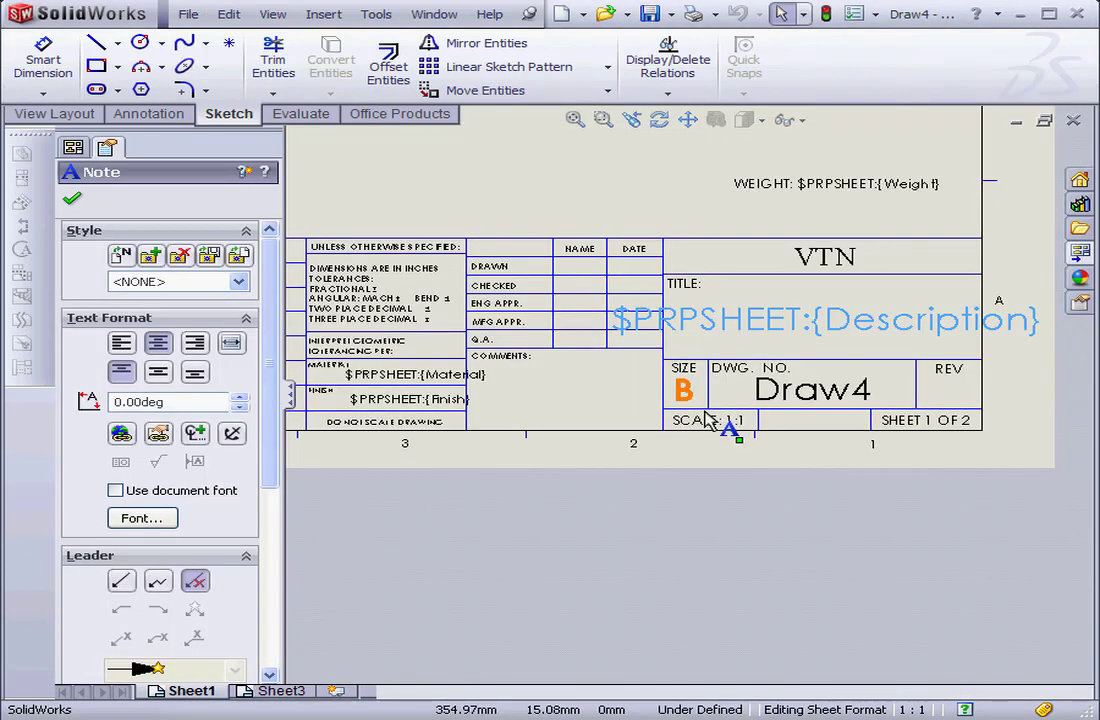
Open the part b14-A.SLDPRT and add a custom text property Description with the value My Part.
click(188, 14)
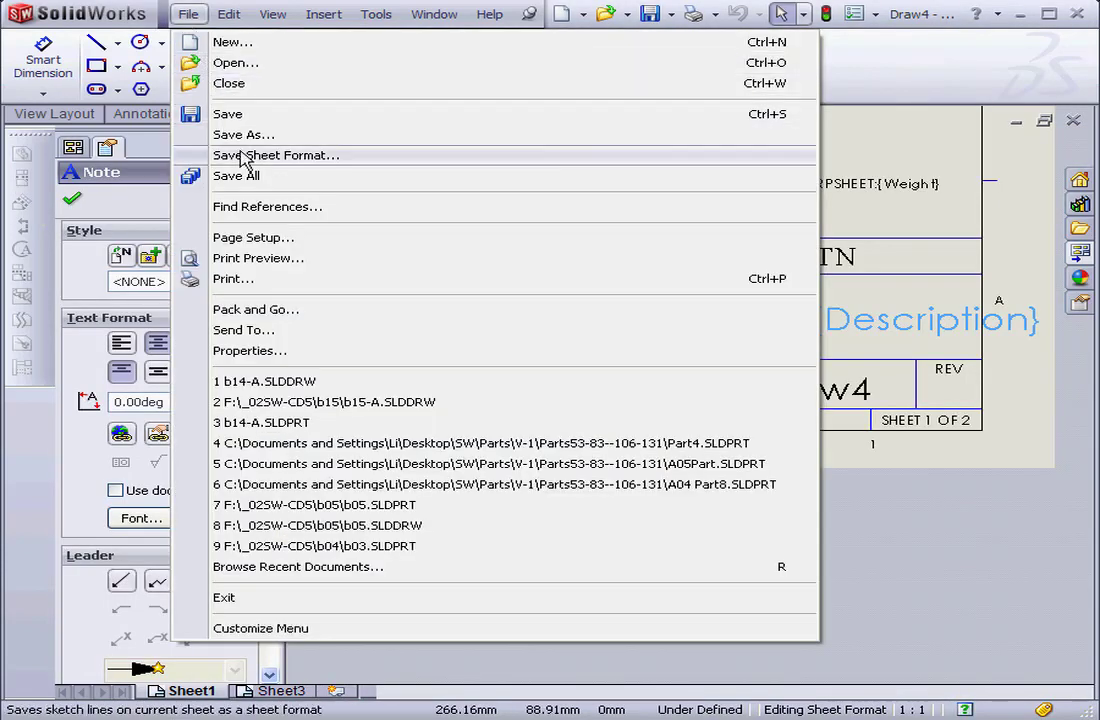
click(290, 422)
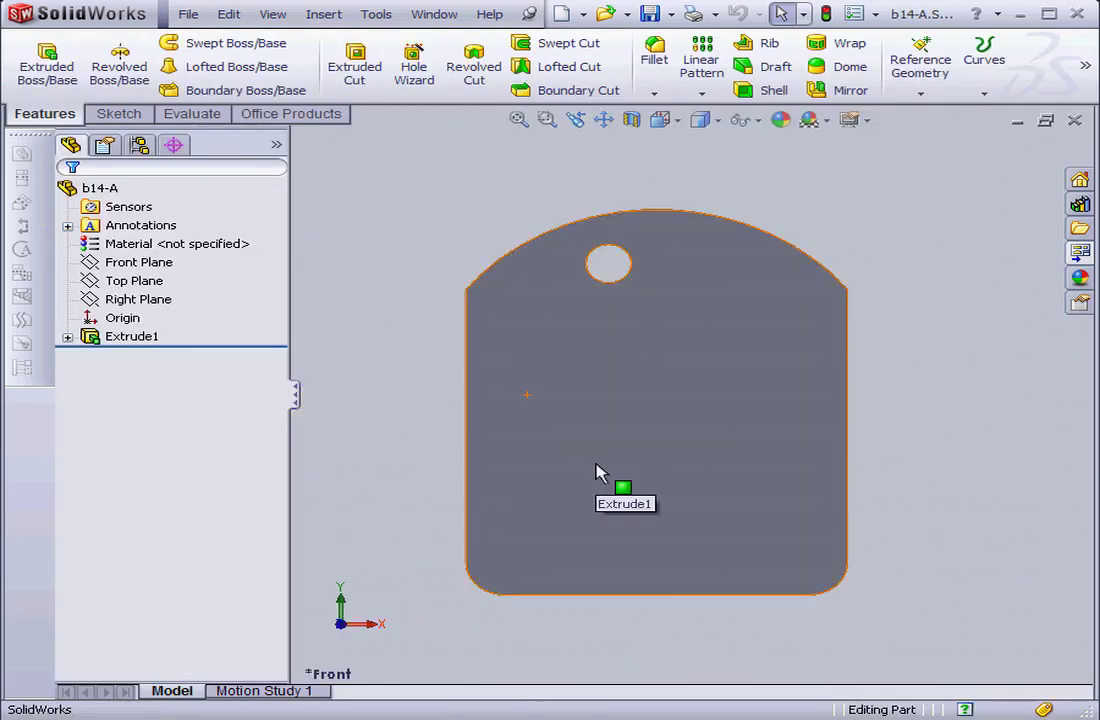
click(188, 14)
click(312, 423)
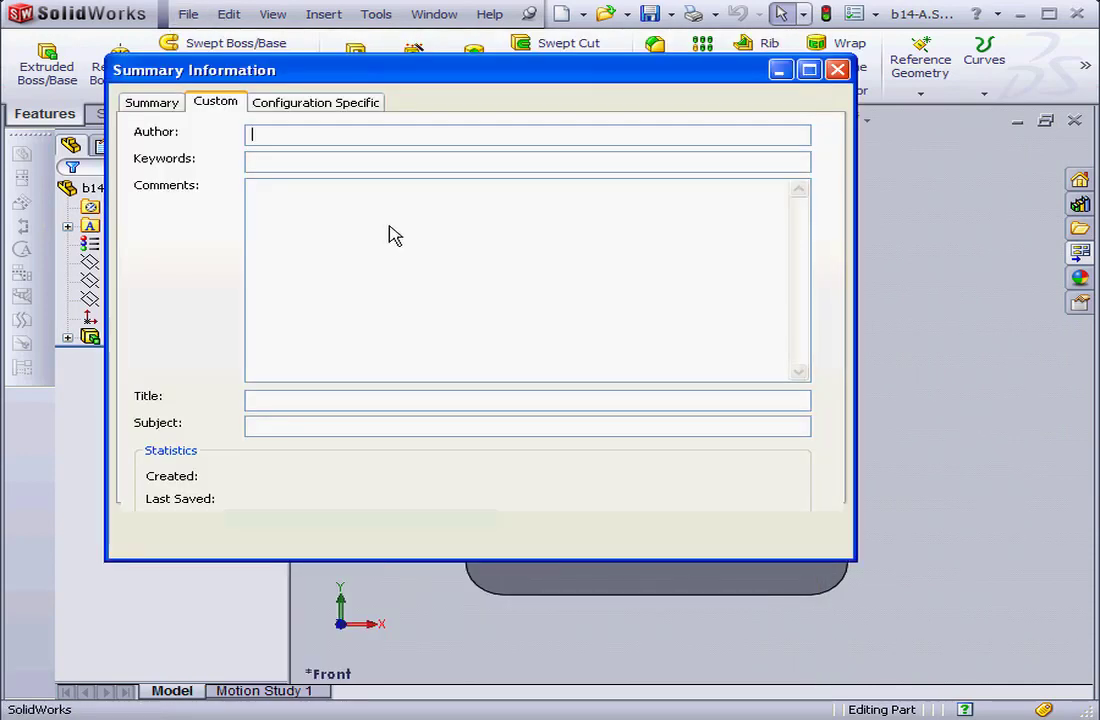
click(278, 195)
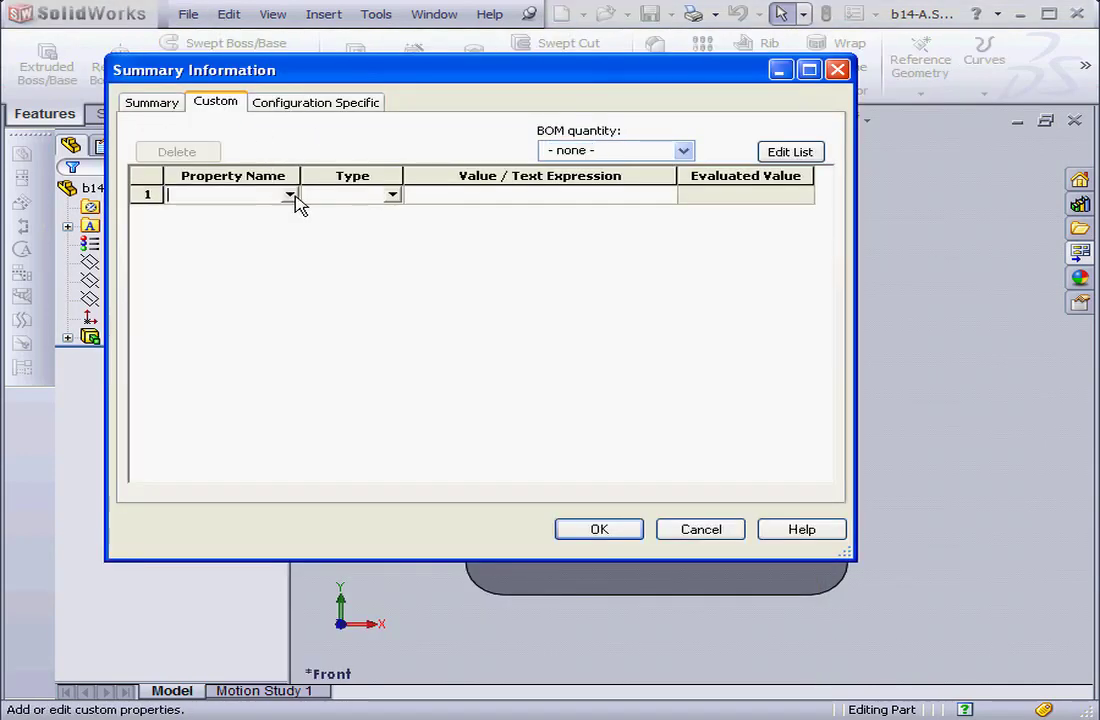
click(290, 195)
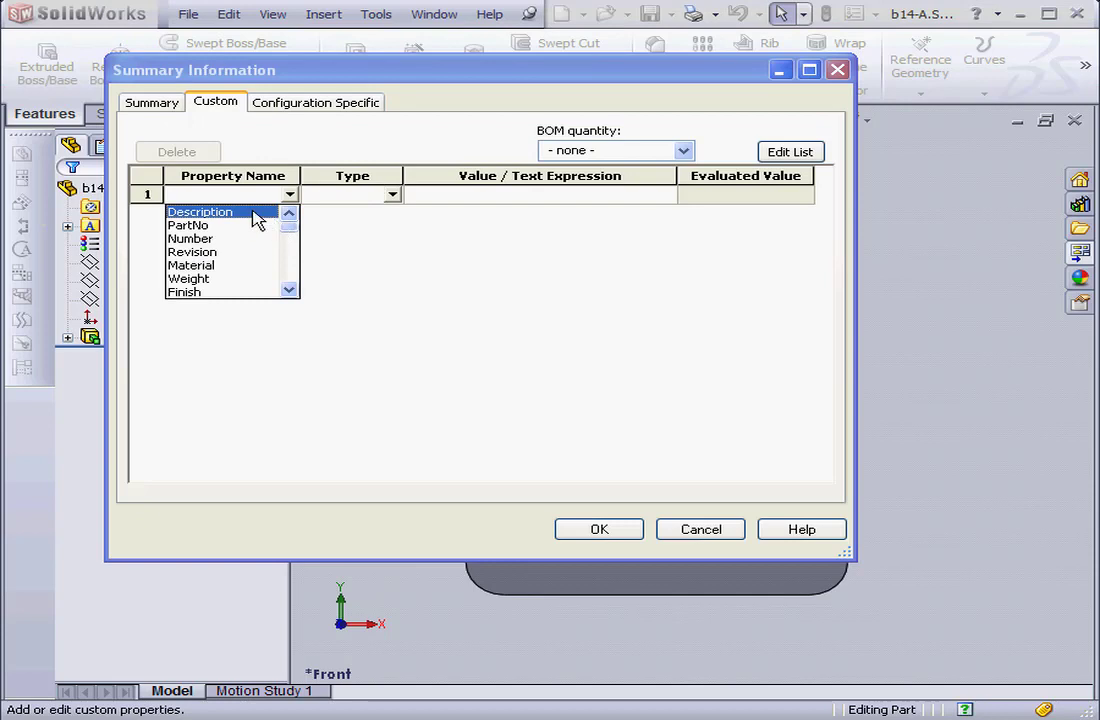
click(258, 212)
click(442, 194)
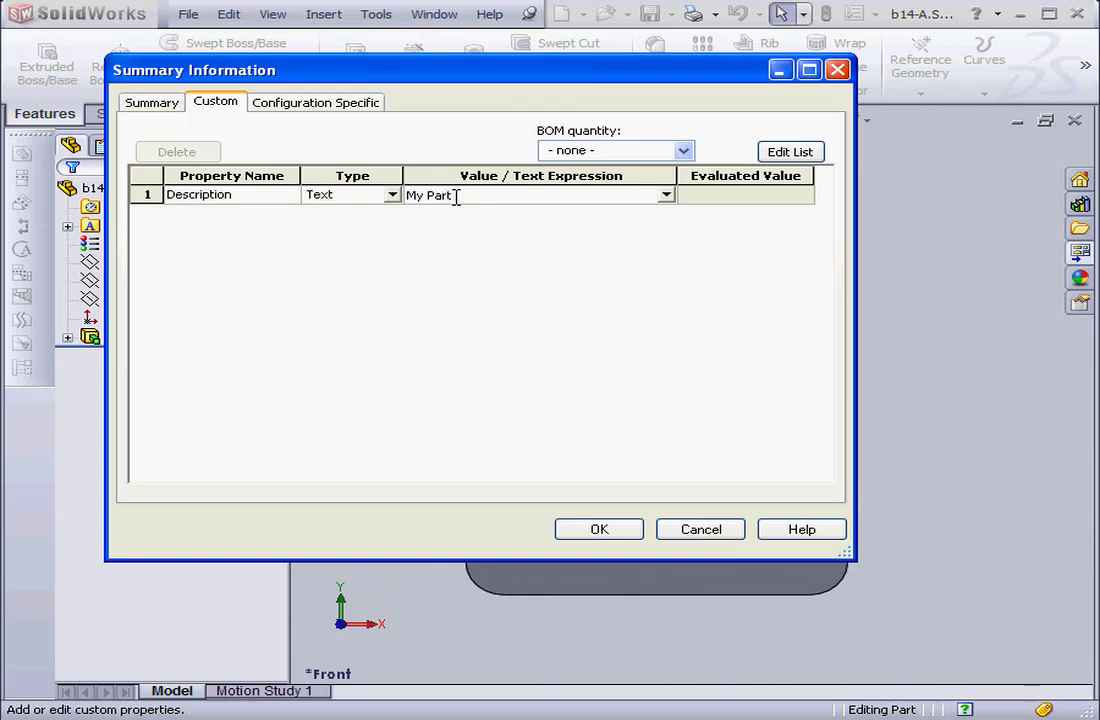
click(600, 529)
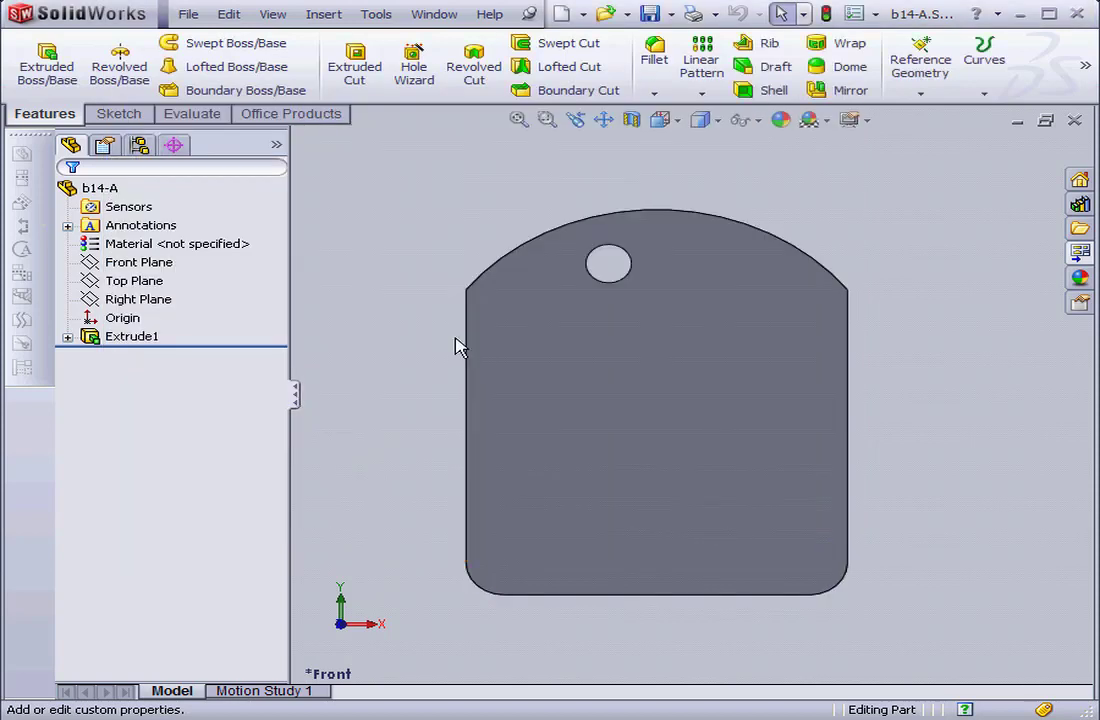
Return to the Draw4 drawing and switch Sheet1 from sheet format editing to sheet editing.
click(434, 14)
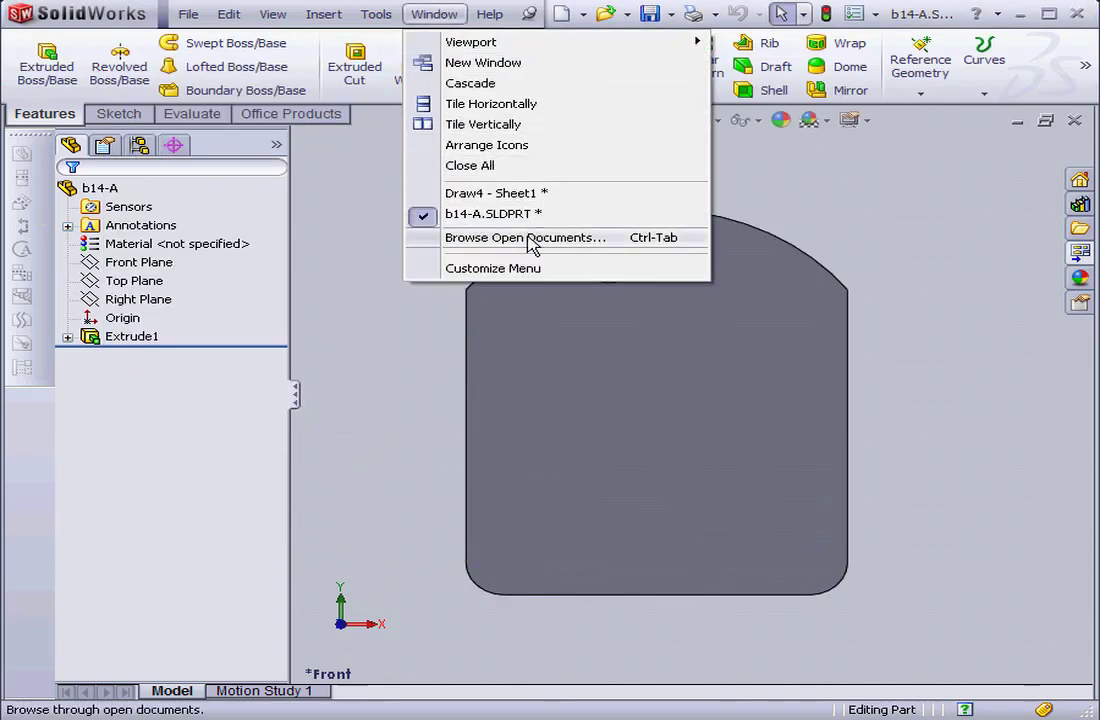
click(525, 193)
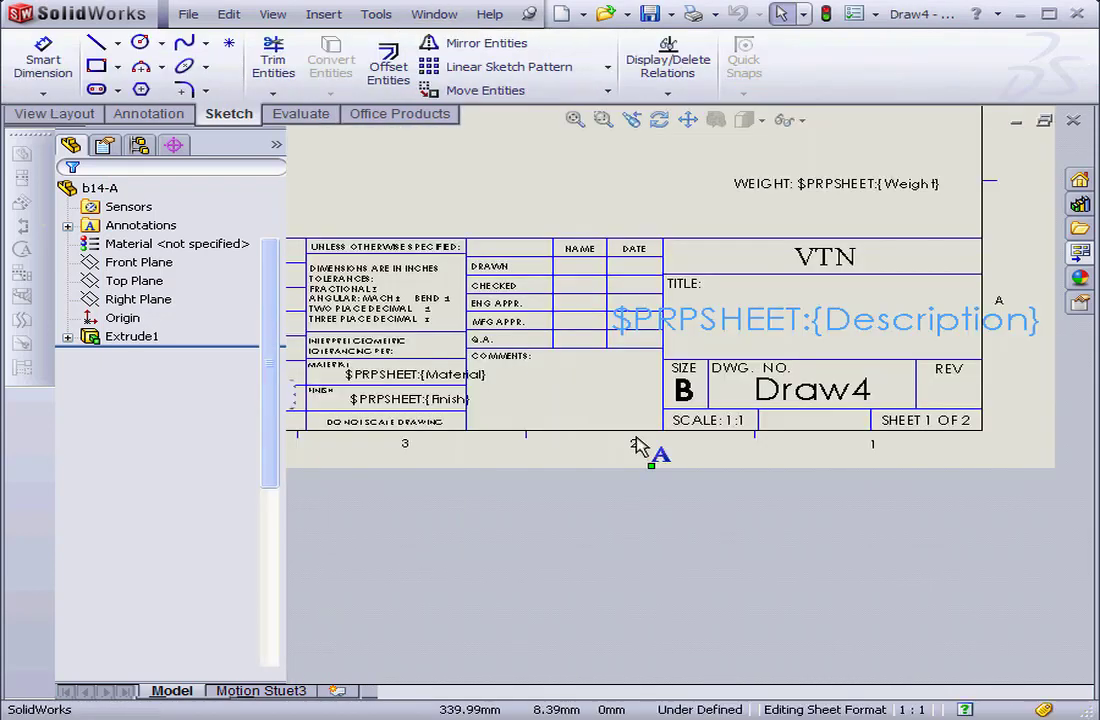
click(688, 119)
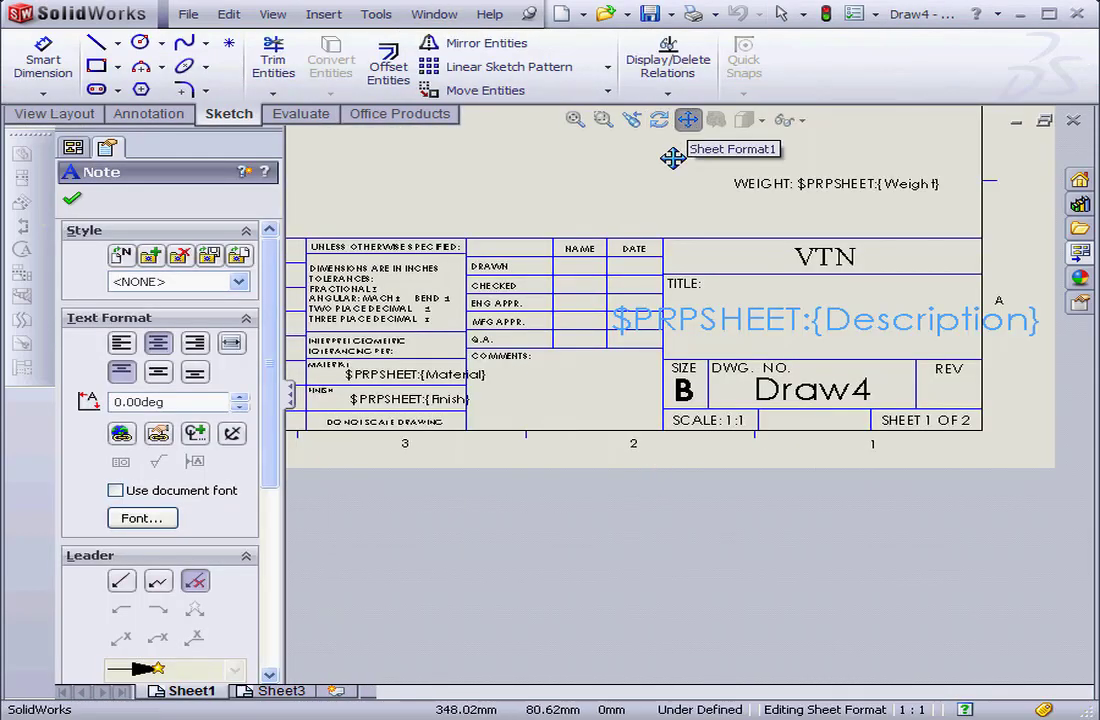
drag(673, 155, 695, 447)
click(688, 119)
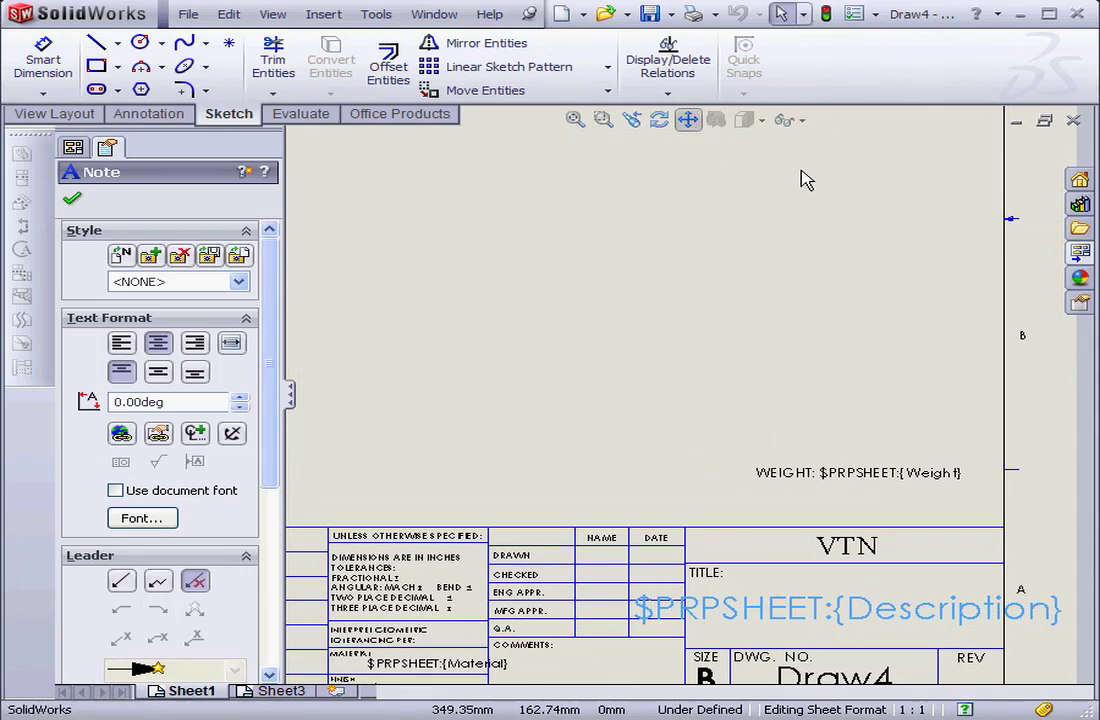
click(1077, 253)
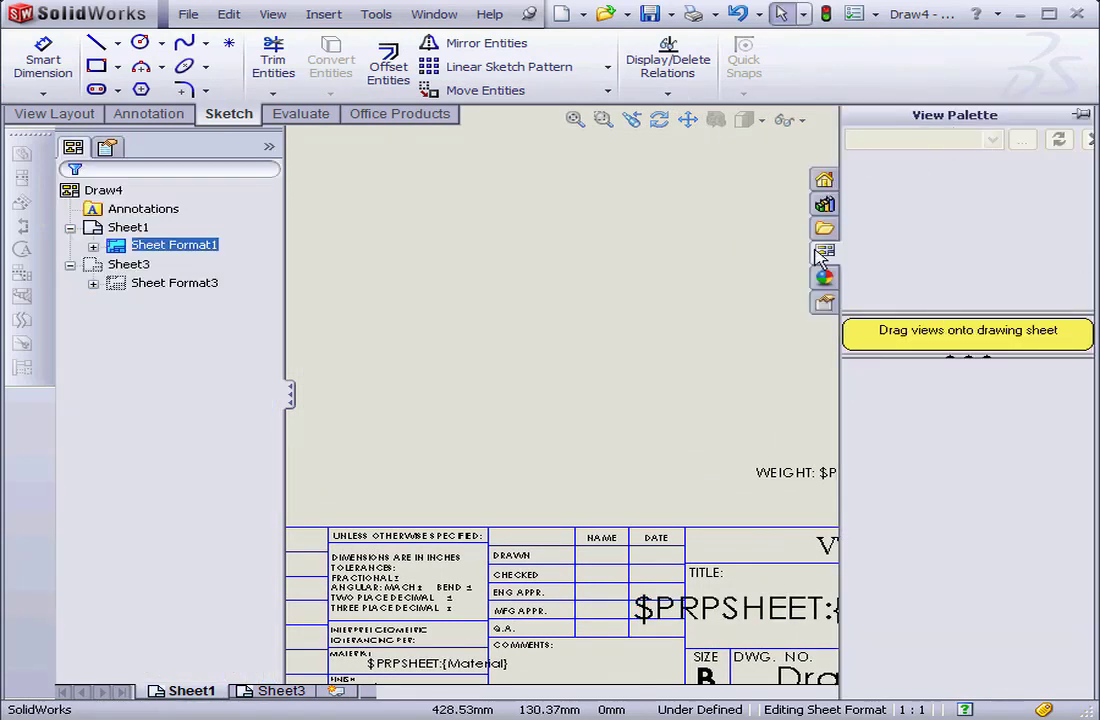
right_click(552, 211)
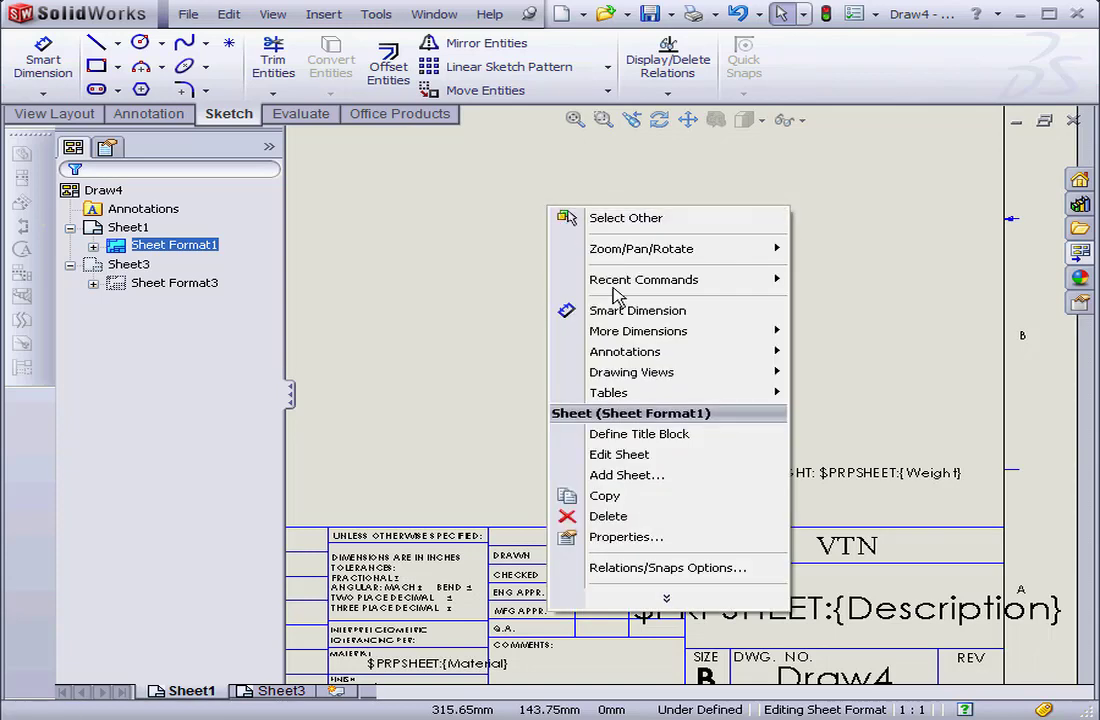
click(643, 456)
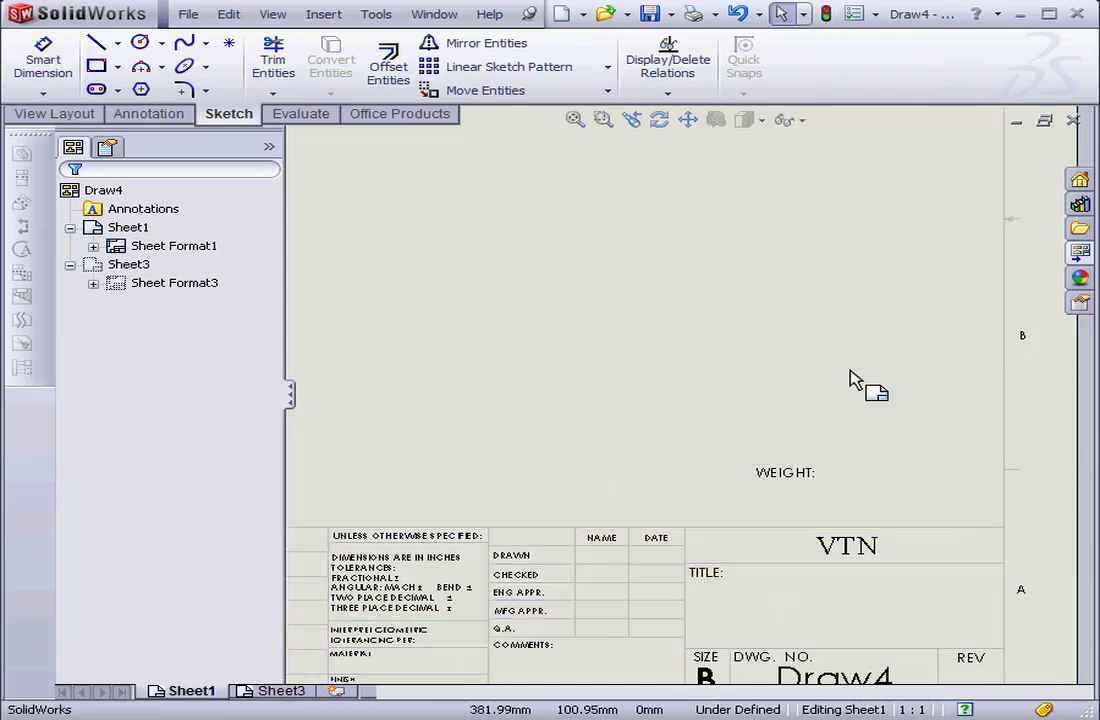
Place the (A) Front view of b14-A.SLDPRT in the upper-left area of Sheet1 without adding projected views, and check the title block.
click(1079, 252)
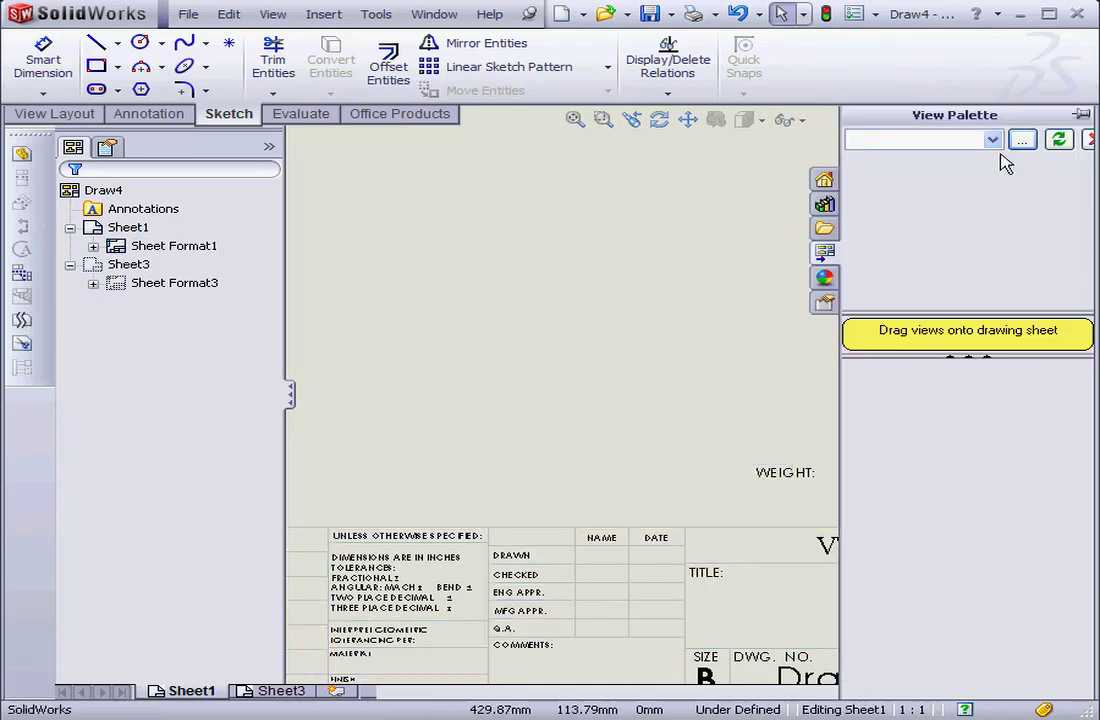
click(992, 140)
click(941, 162)
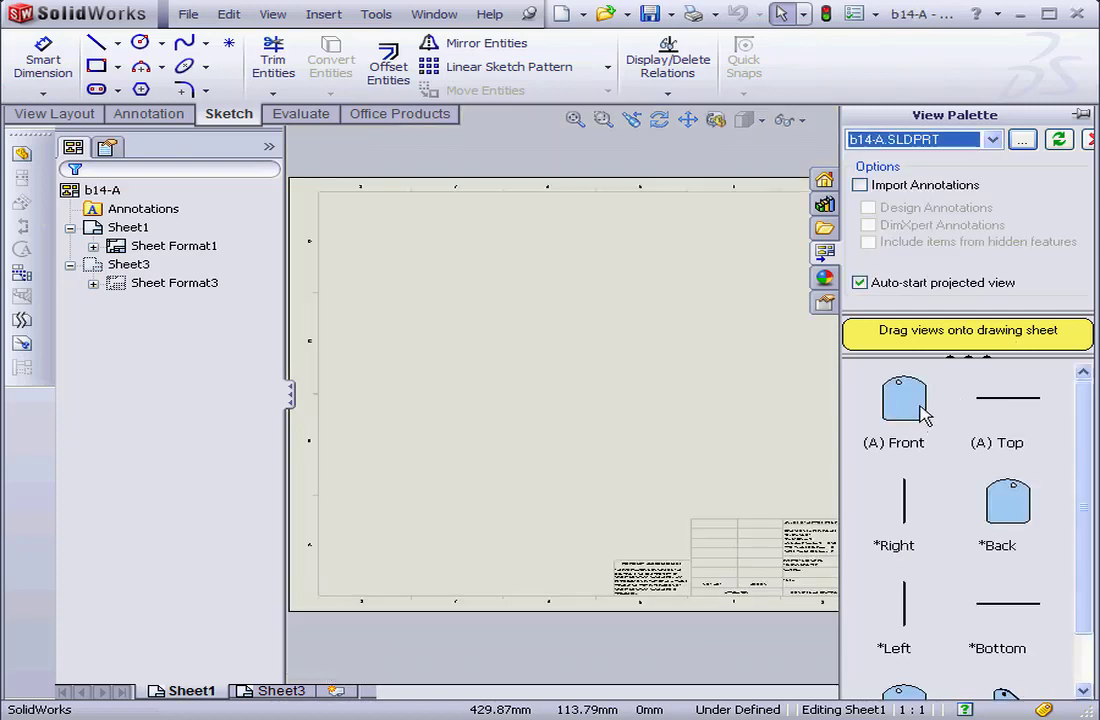
mouse_move(922, 414)
mouse_down()
mouse_move(511, 312)
mouse_move(511, 322)
mouse_up()
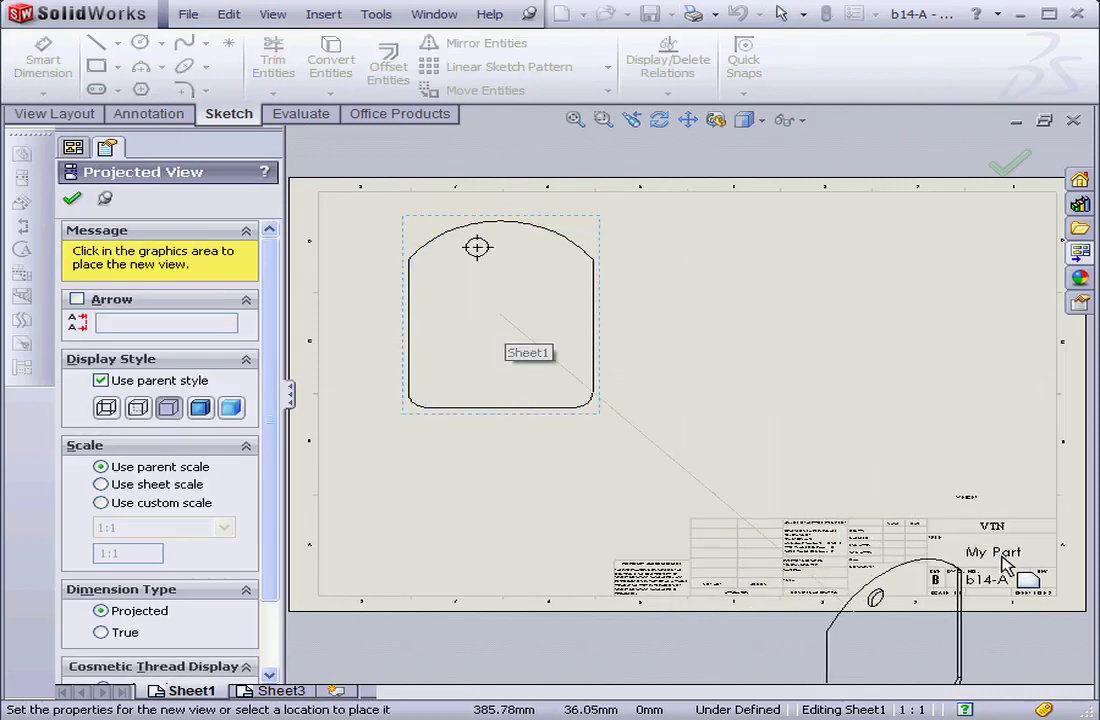
click(73, 201)
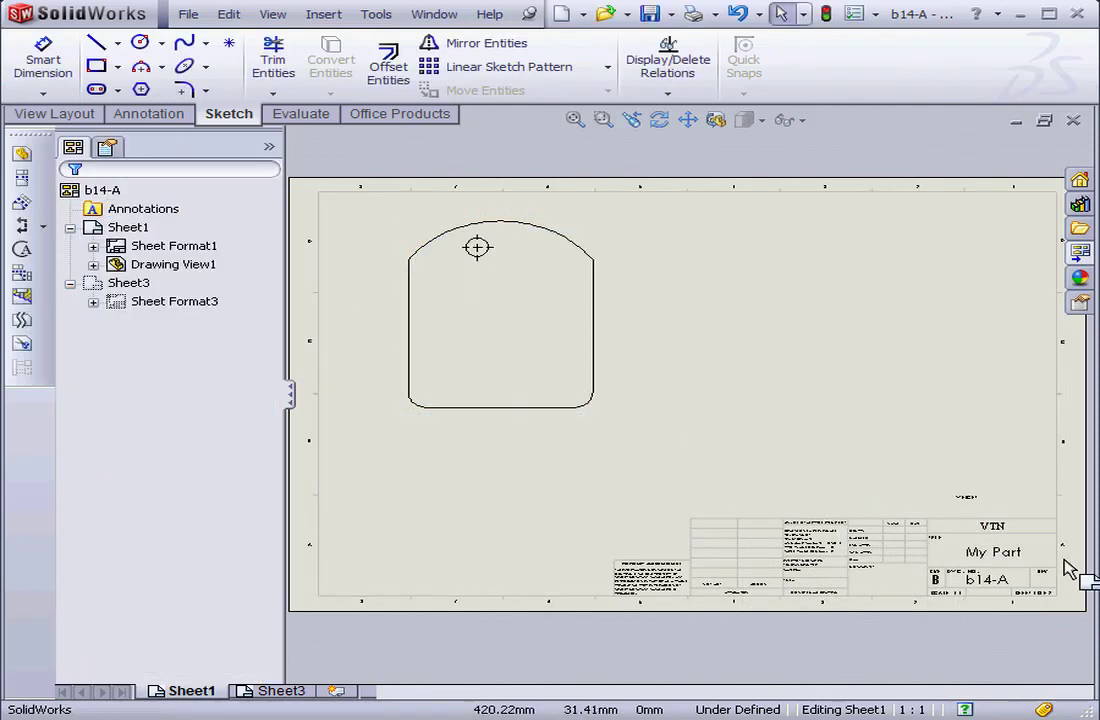
scroll(1014, 570, down, 5)
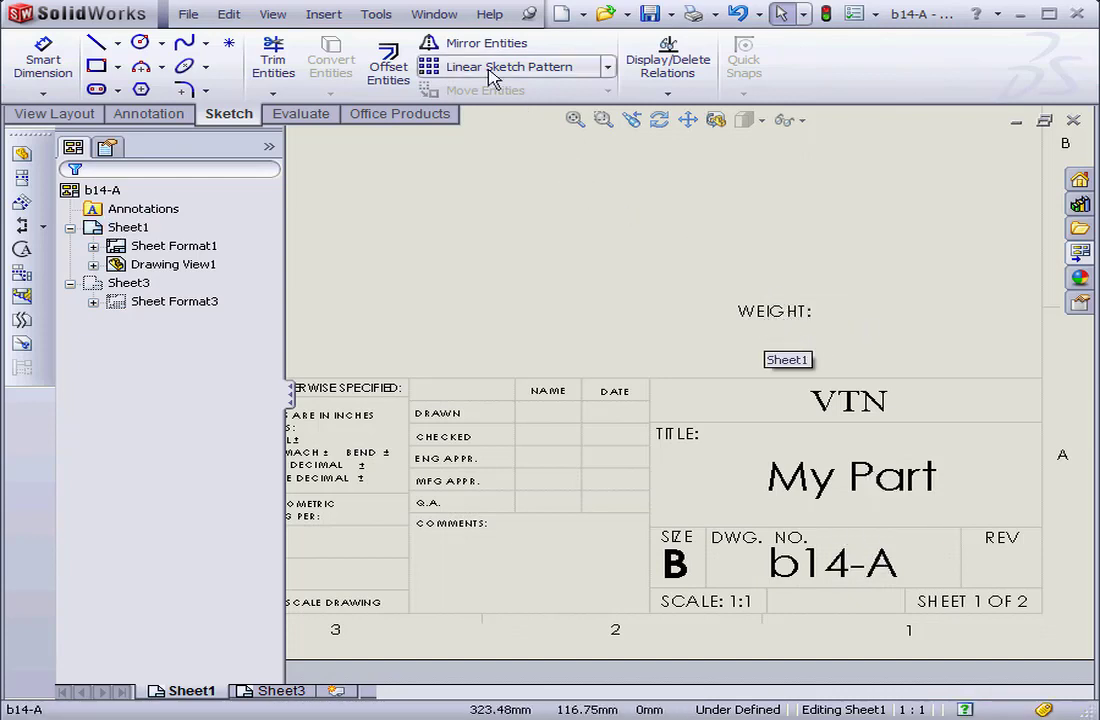
click(434, 14)
click(535, 195)
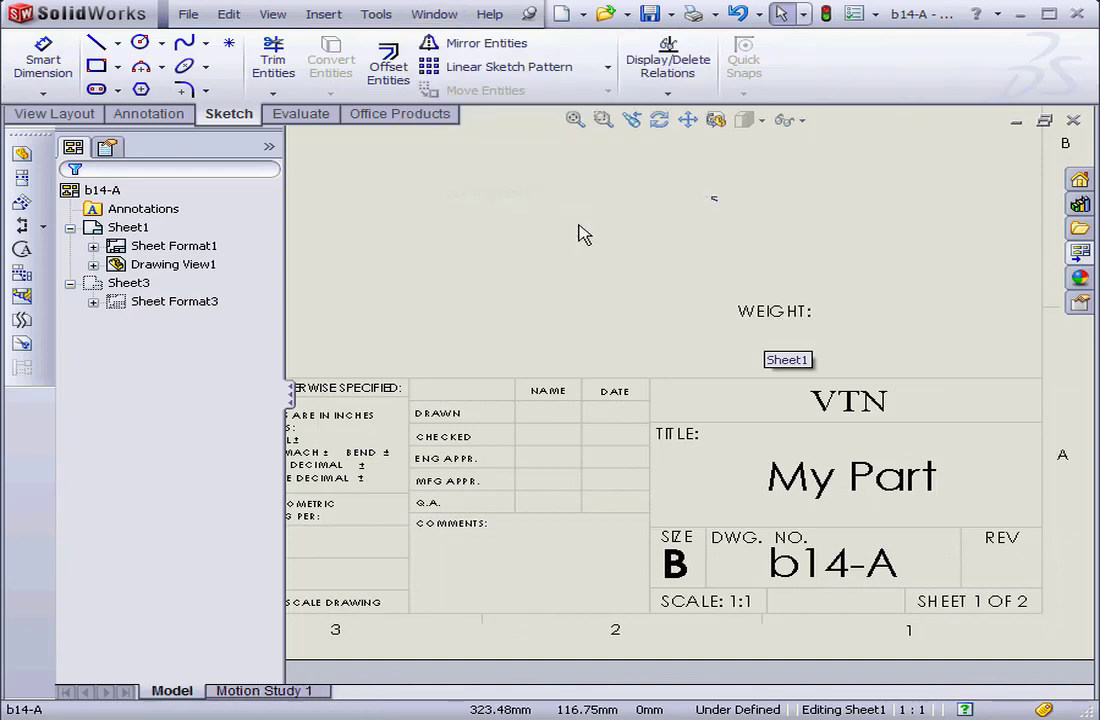
click(188, 14)
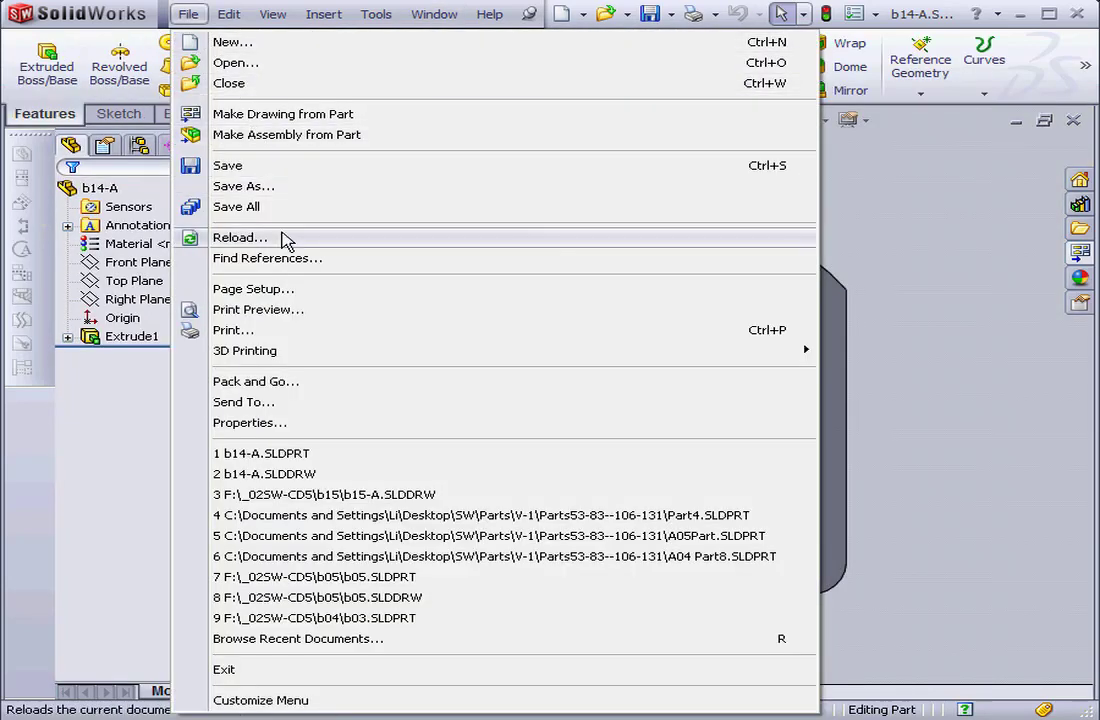
click(312, 422)
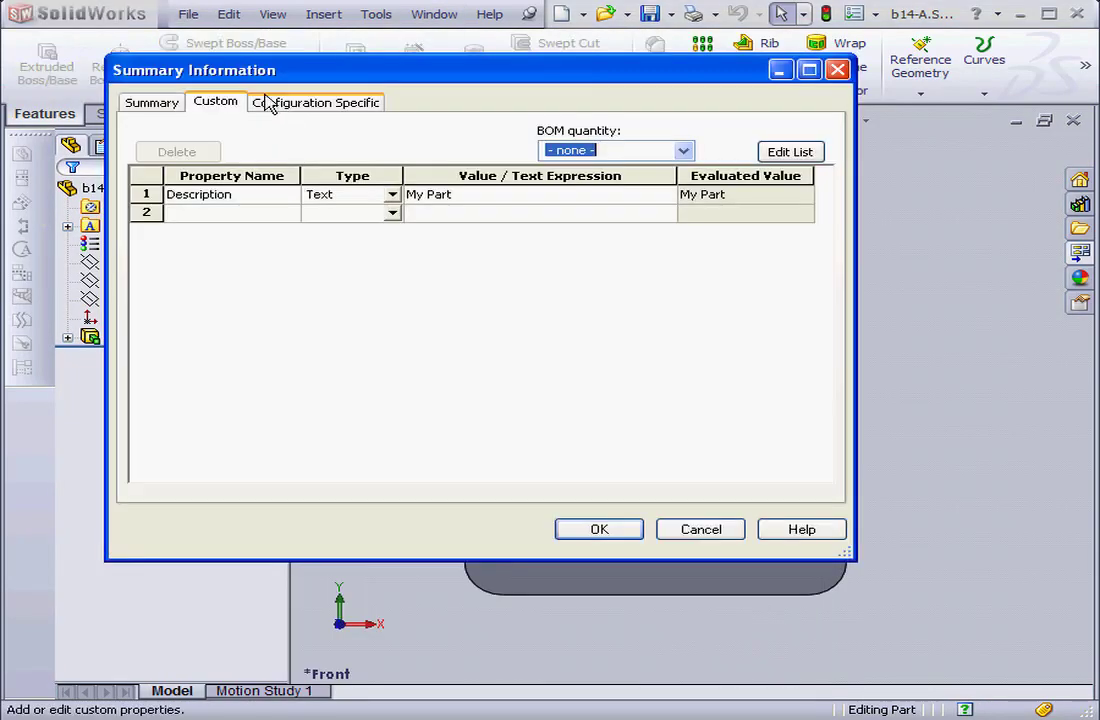
click(288, 213)
click(289, 212)
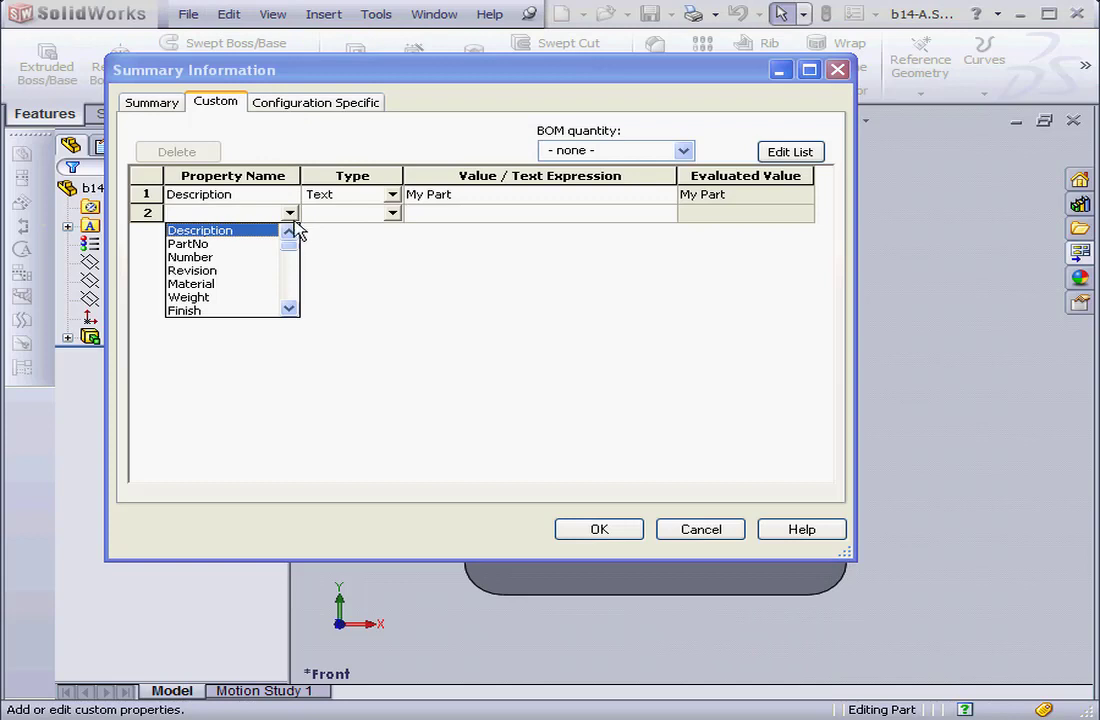
click(229, 298)
click(531, 213)
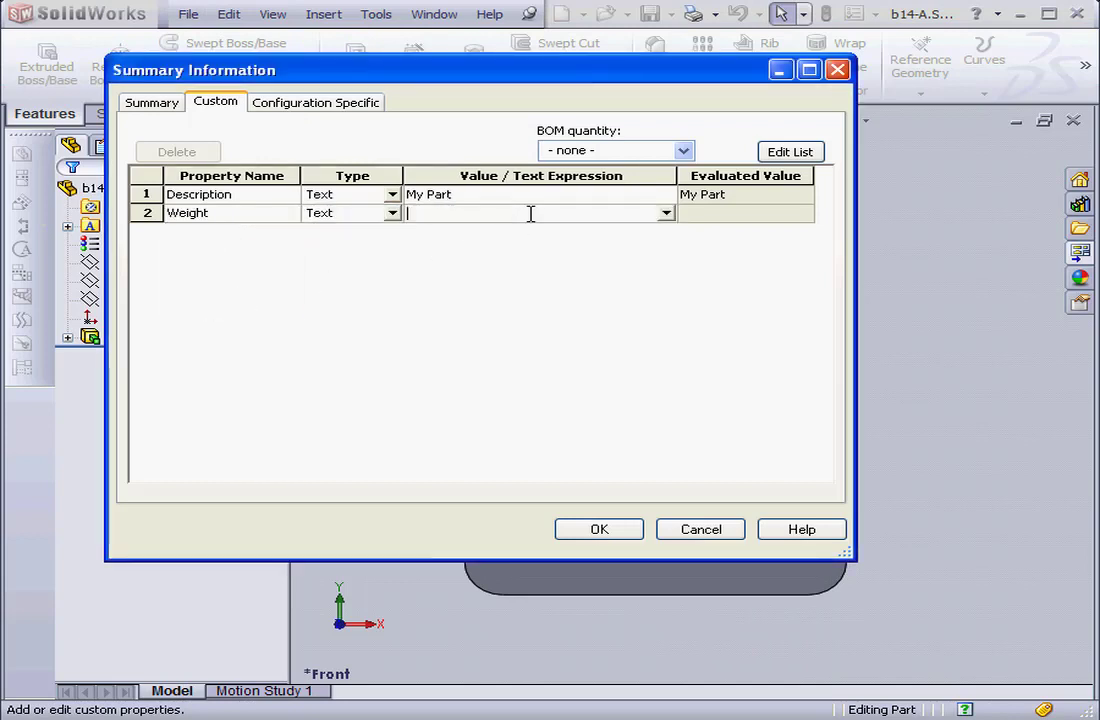
click(665, 213)
click(422, 243)
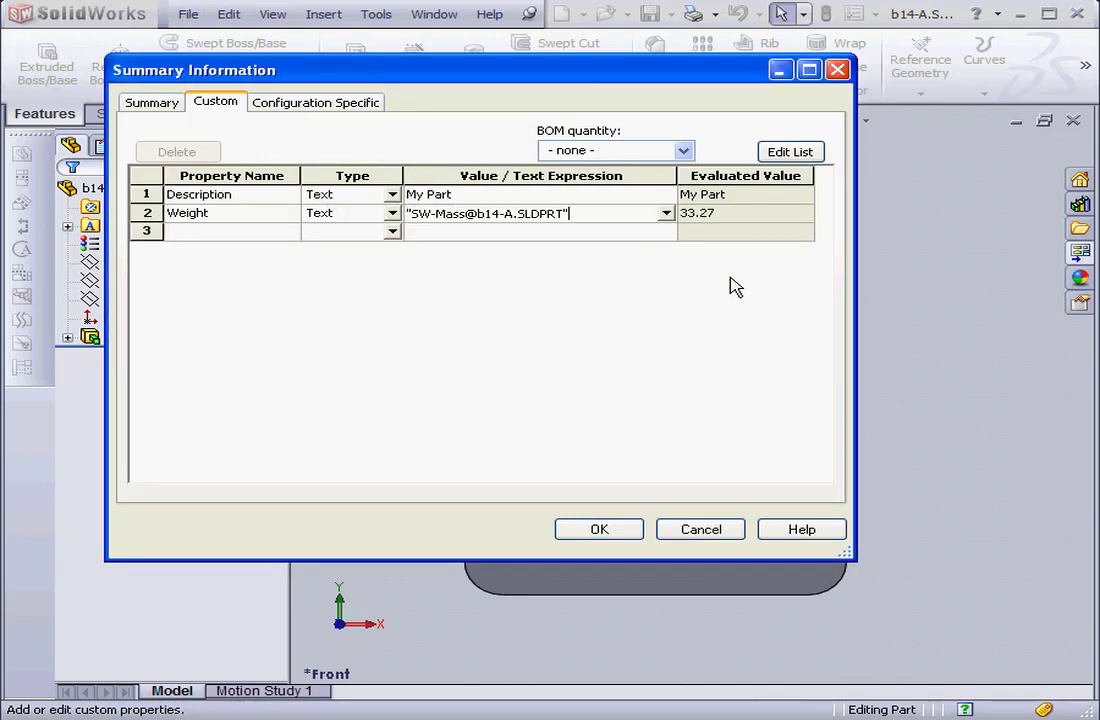
click(599, 529)
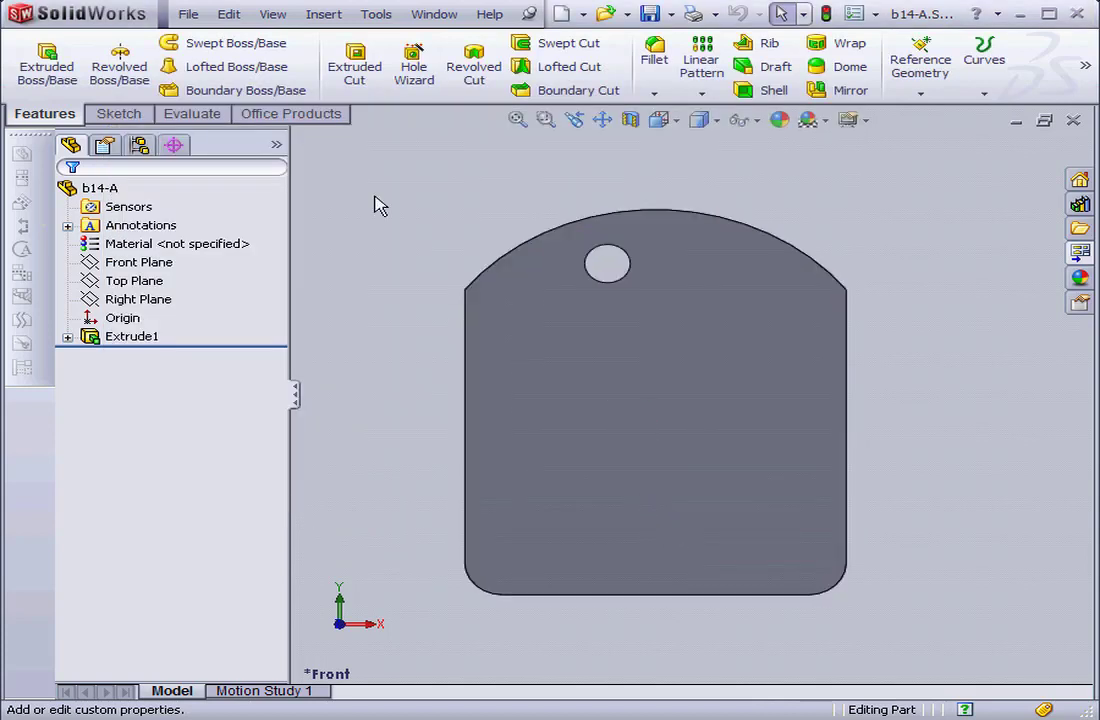
Back in the b14-A drawing, edit Sheet1's sheet format and move the WEIGHT note into the empty title block cell between SCALE and SHEET.
click(436, 14)
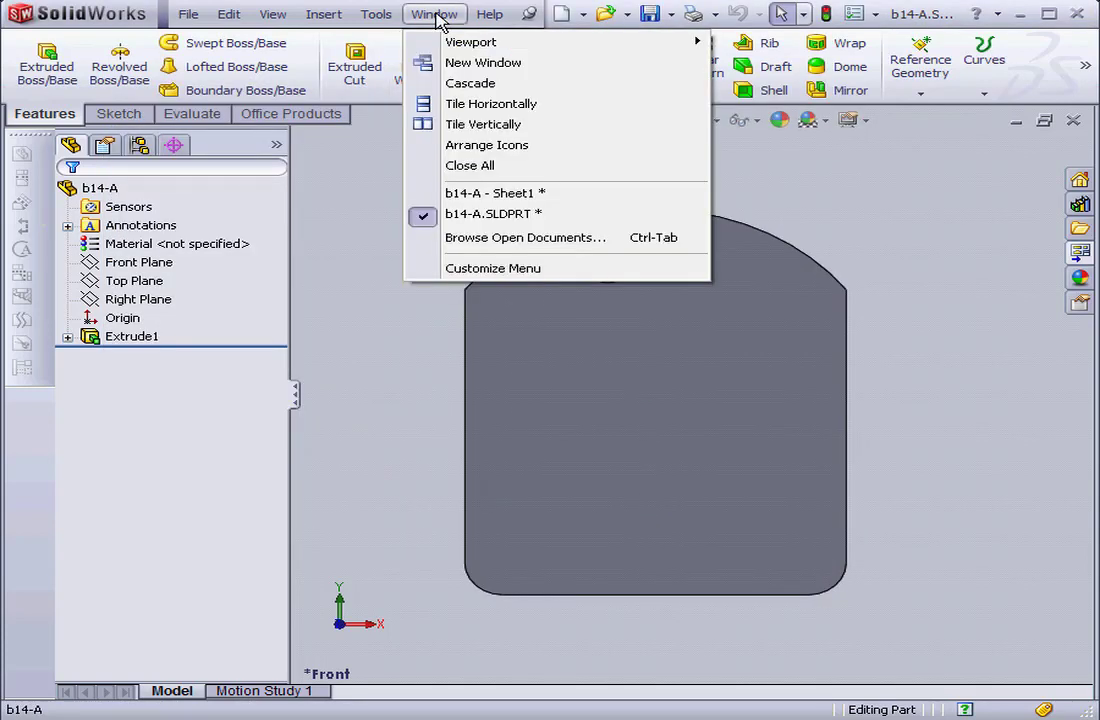
click(497, 196)
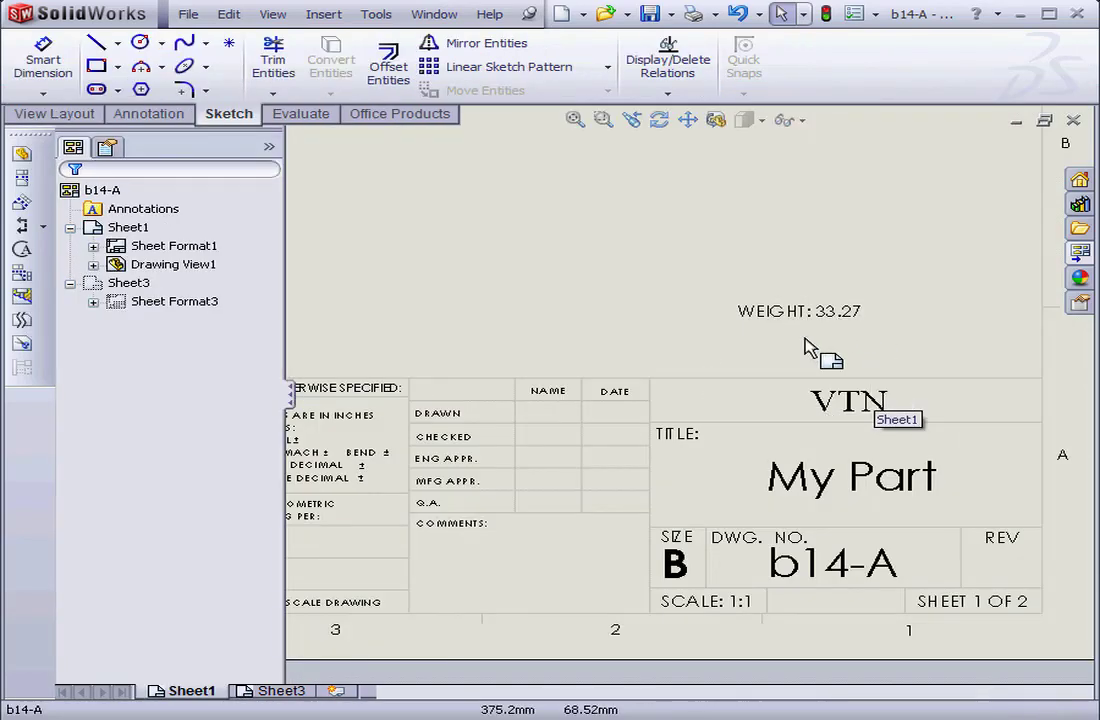
right_click(776, 216)
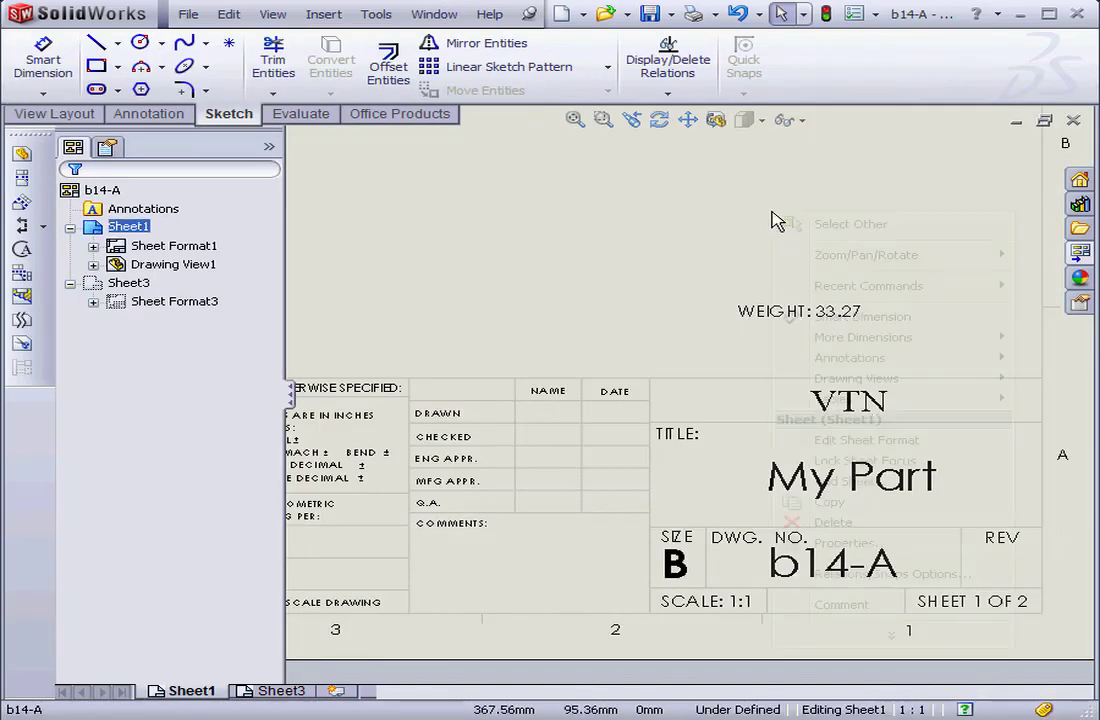
click(858, 440)
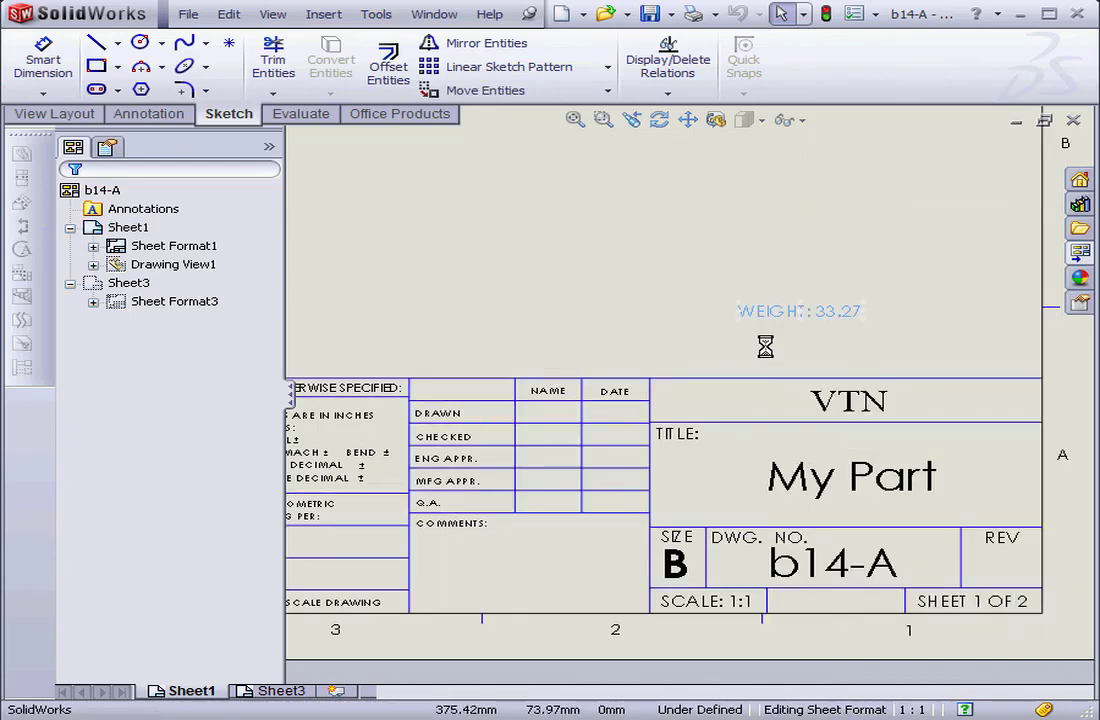
drag(790, 325, 810, 602)
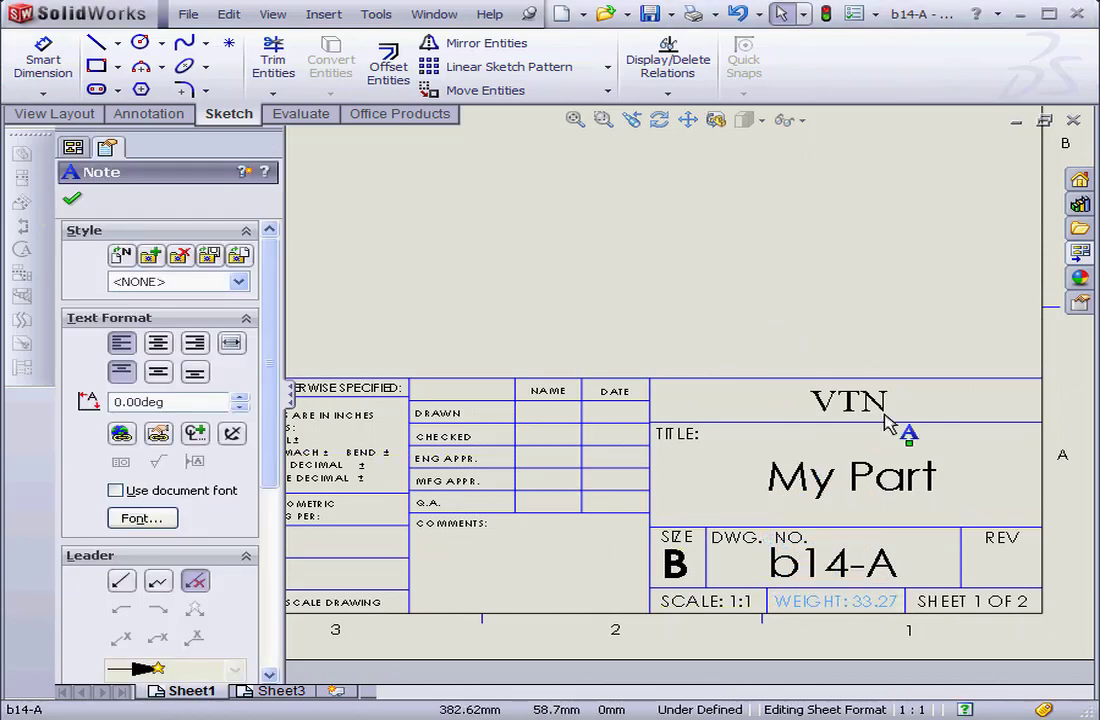
click(71, 199)
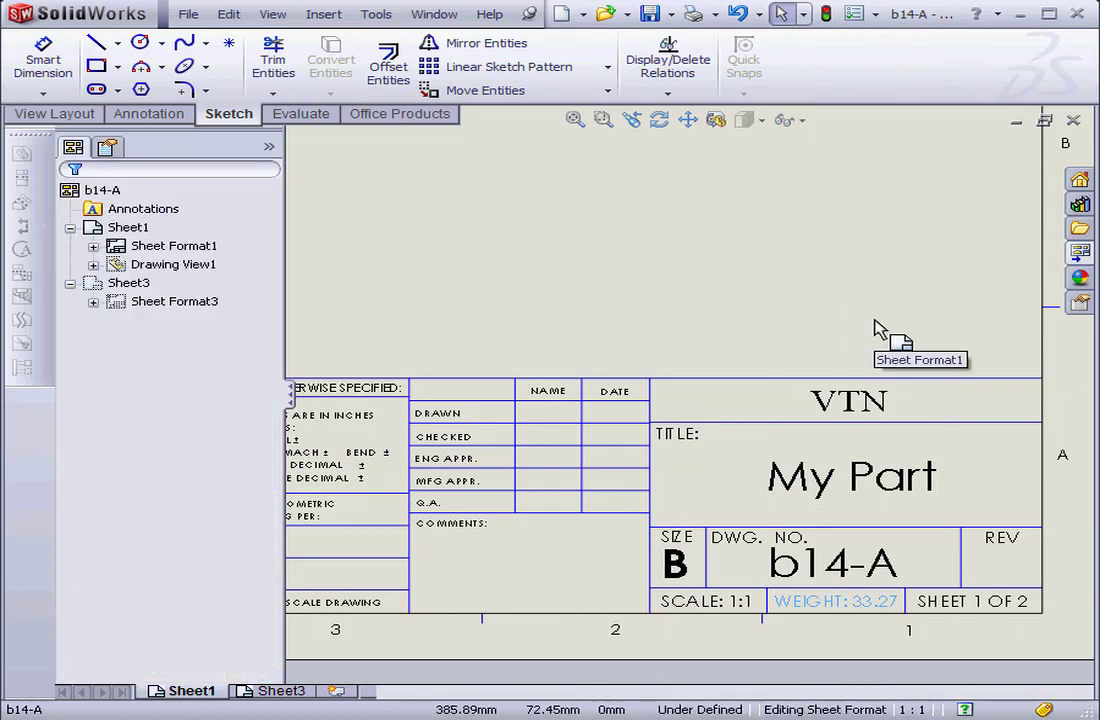